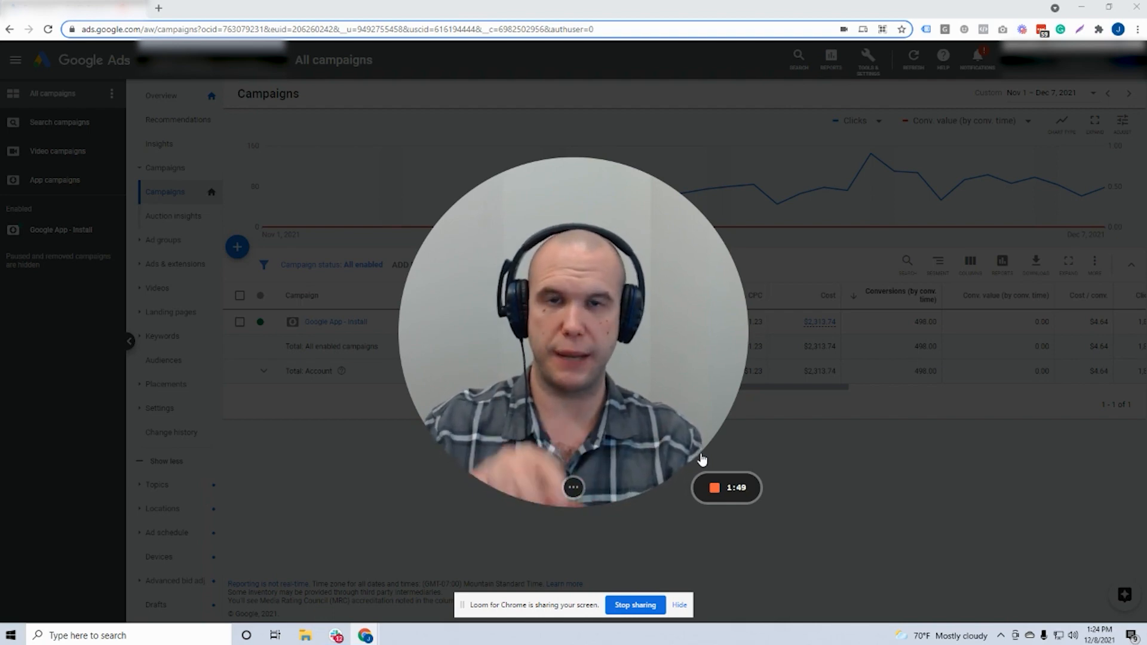
mouse_move(619, 428)
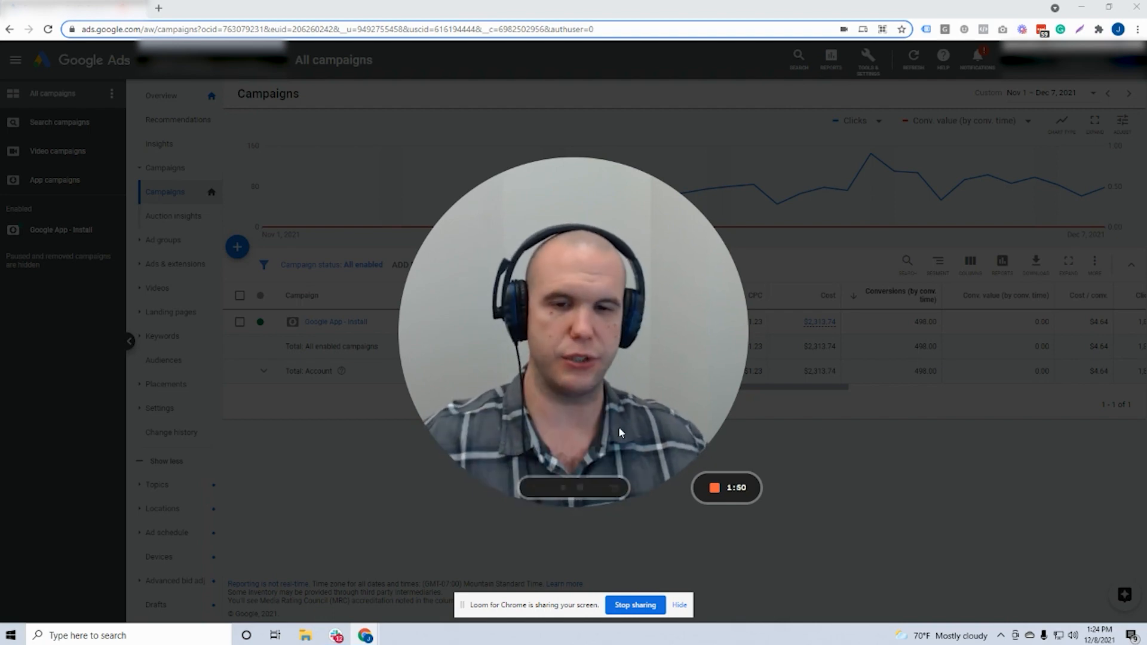
click(565, 488)
mouse_move(590, 223)
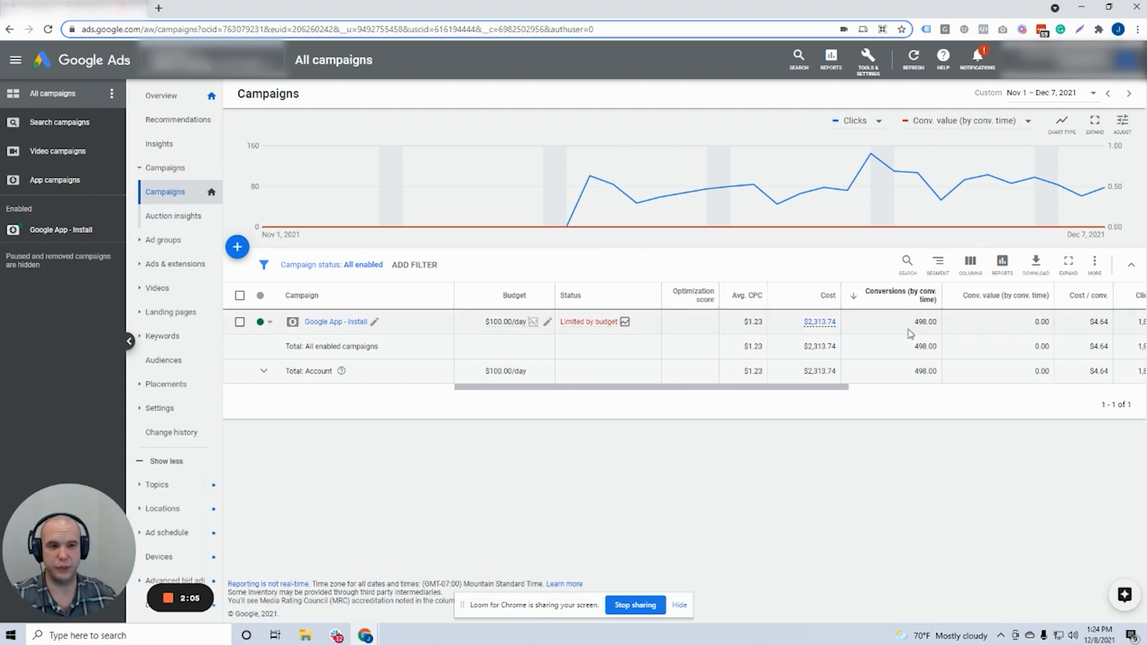
Show the campaign results for the custom date range Nov 15 – 26, 2021
scroll(814, 392, right, 3)
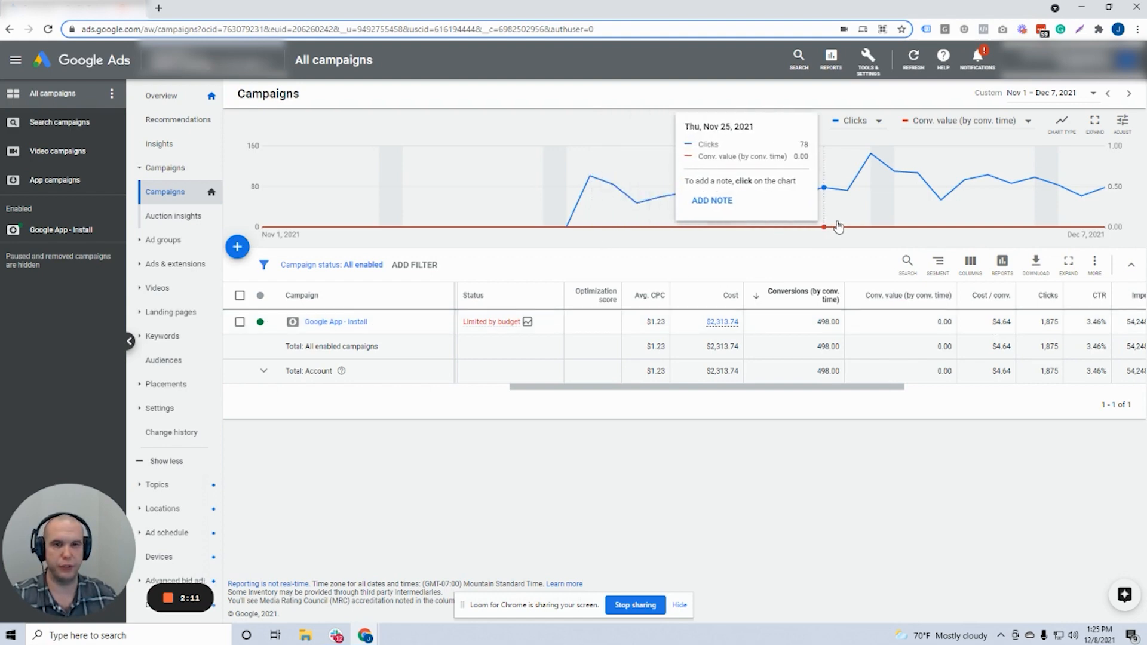
click(1028, 102)
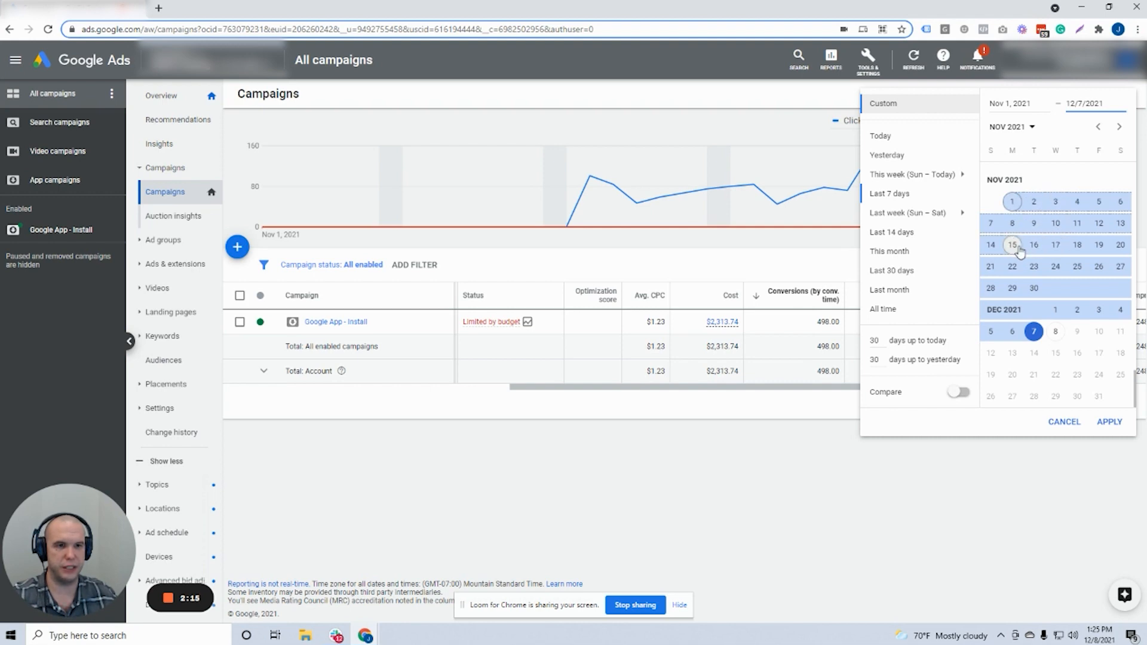
click(1099, 266)
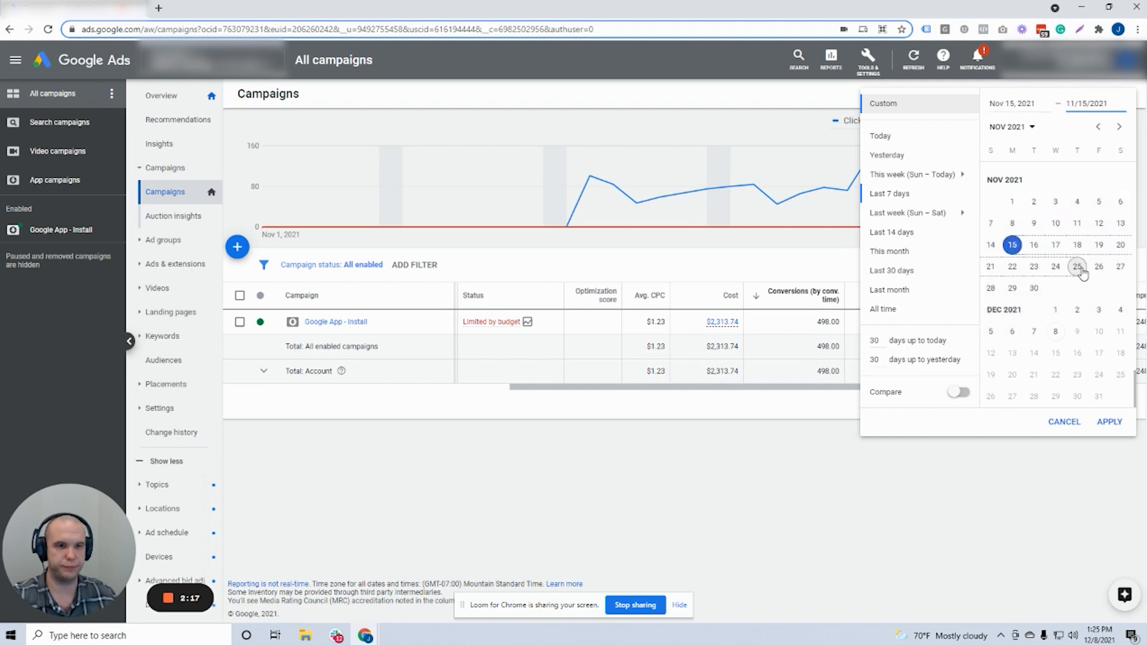
click(1012, 245)
click(1110, 422)
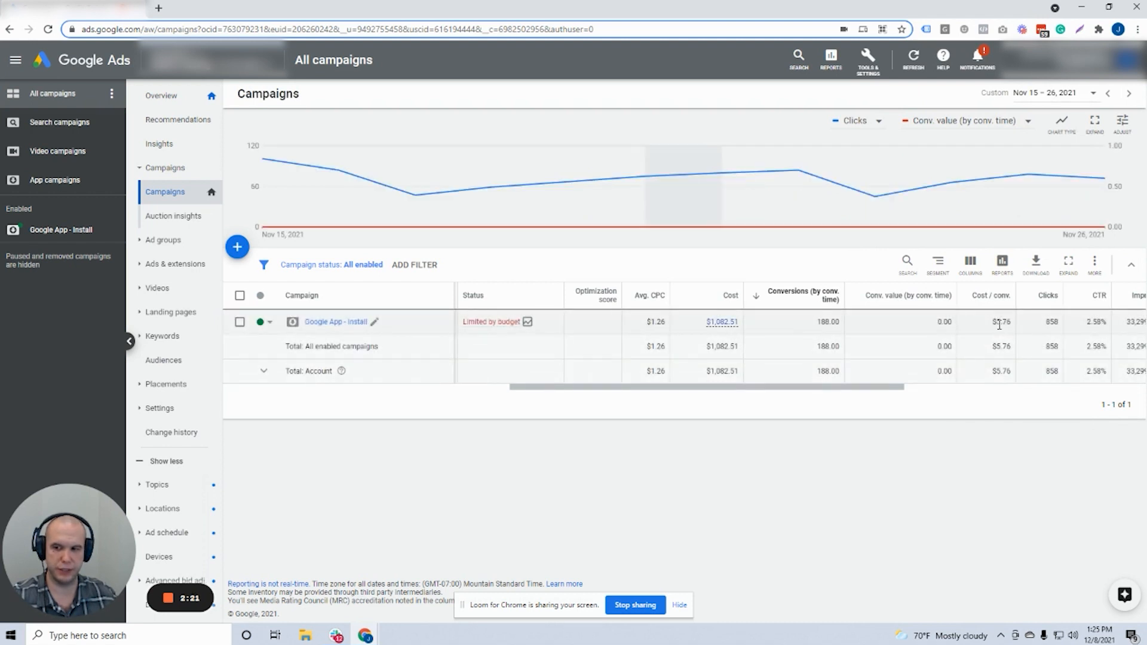
Show the campaign results for the last 7 days, followed by the custom range Nov 16 – 17, 2021
click(1046, 93)
click(906, 202)
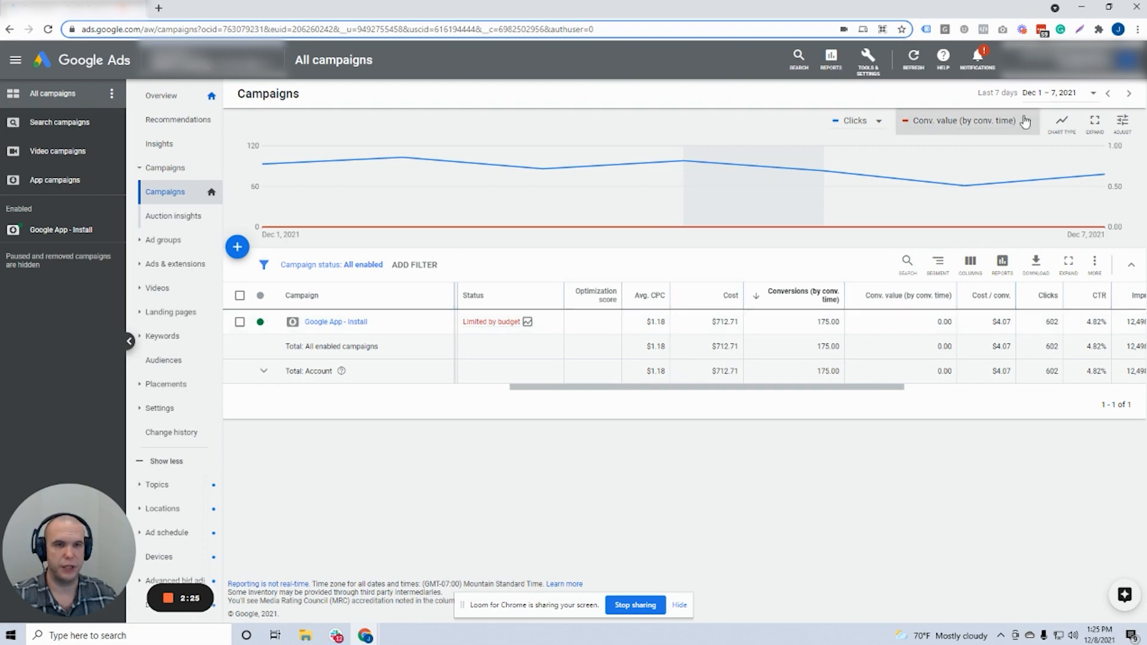
click(1049, 93)
click(1034, 244)
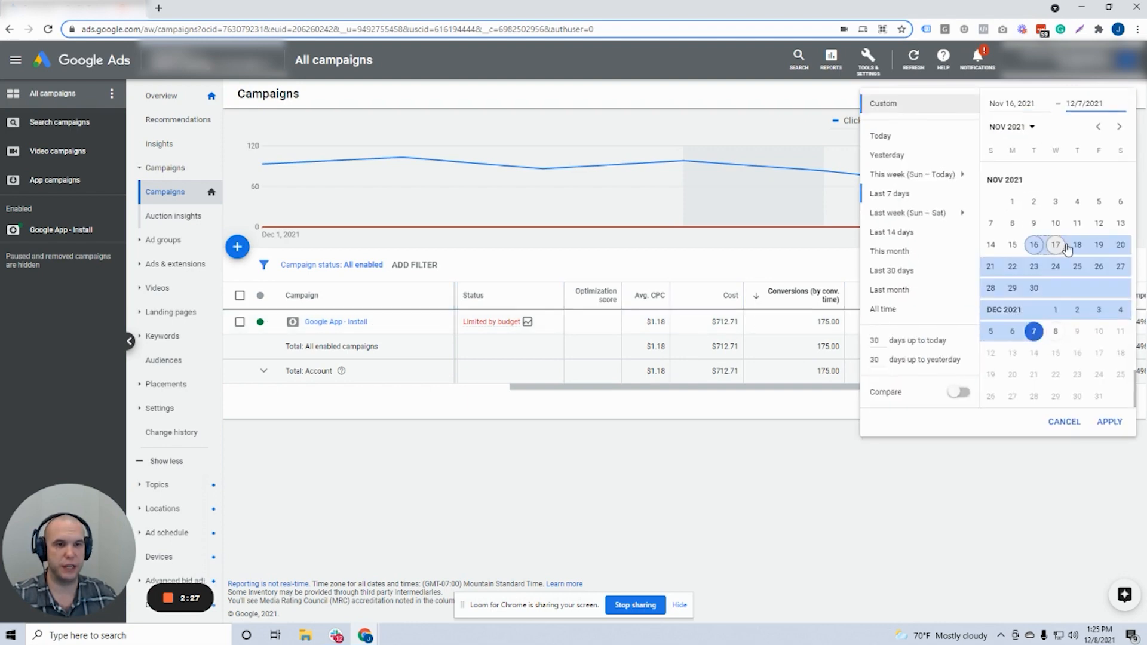
click(1056, 244)
click(1111, 423)
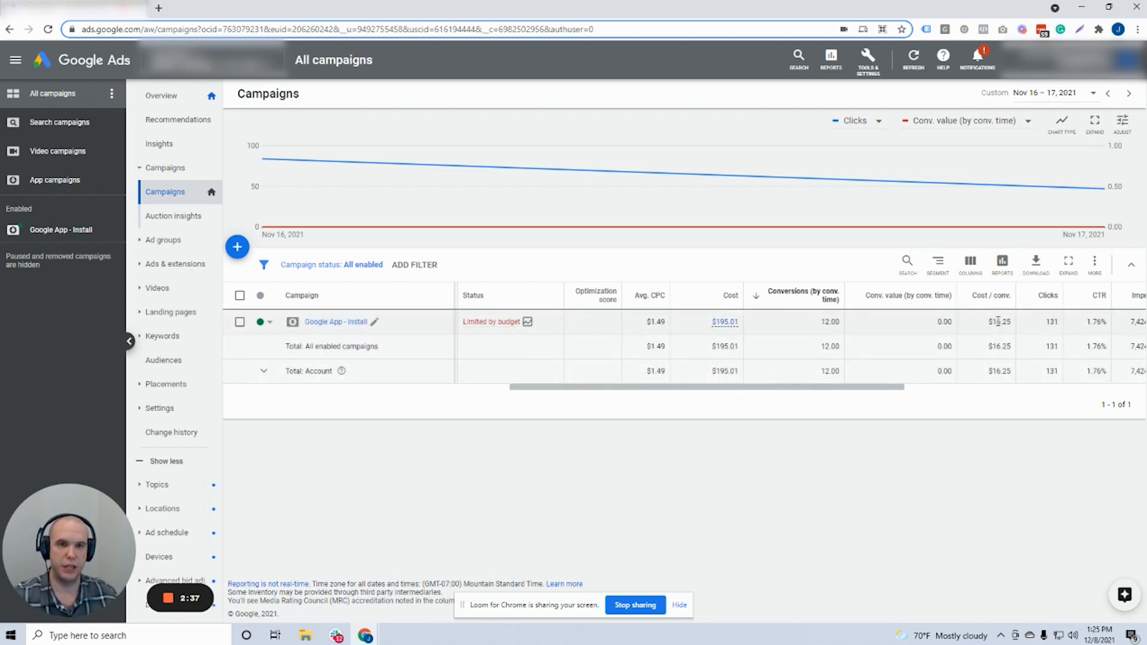
Extend the campaign report's date range to Nov 16 – Dec 7, 2021
click(1040, 93)
click(1034, 245)
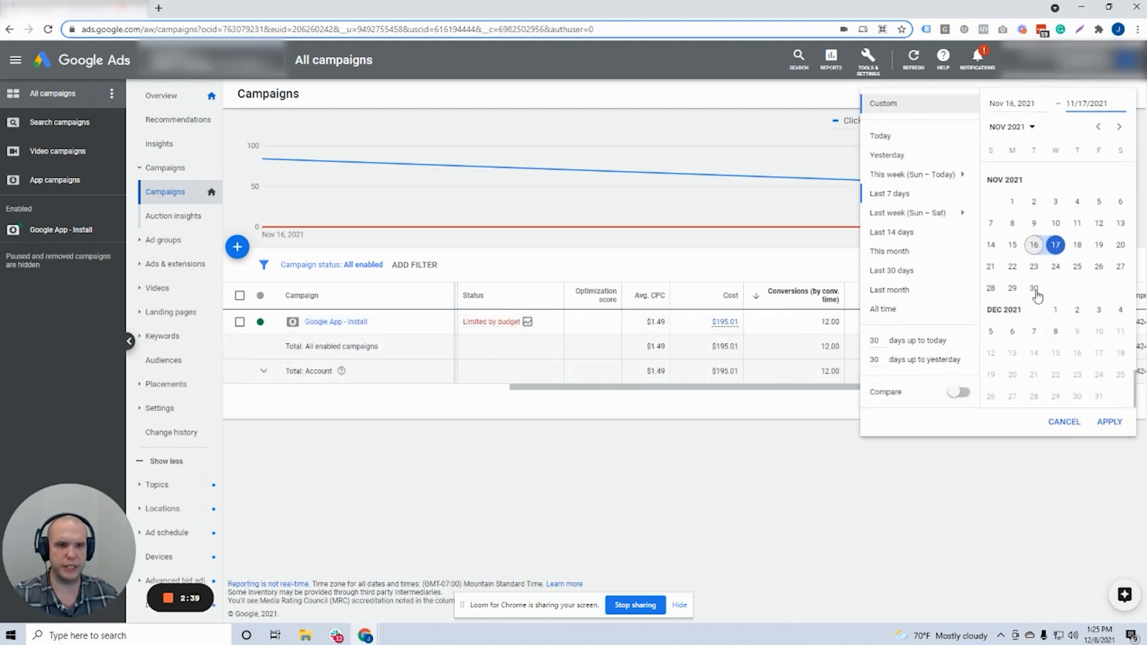
click(1034, 332)
click(1109, 422)
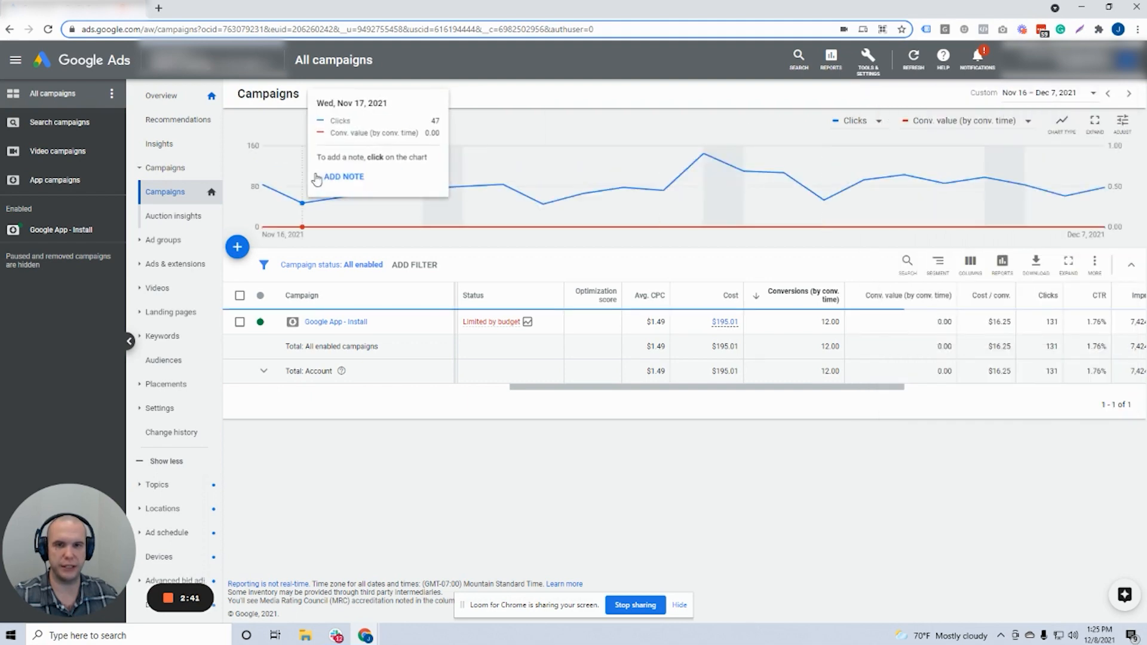
Set the performance chart to plot Conversions against Cost / conv
click(857, 122)
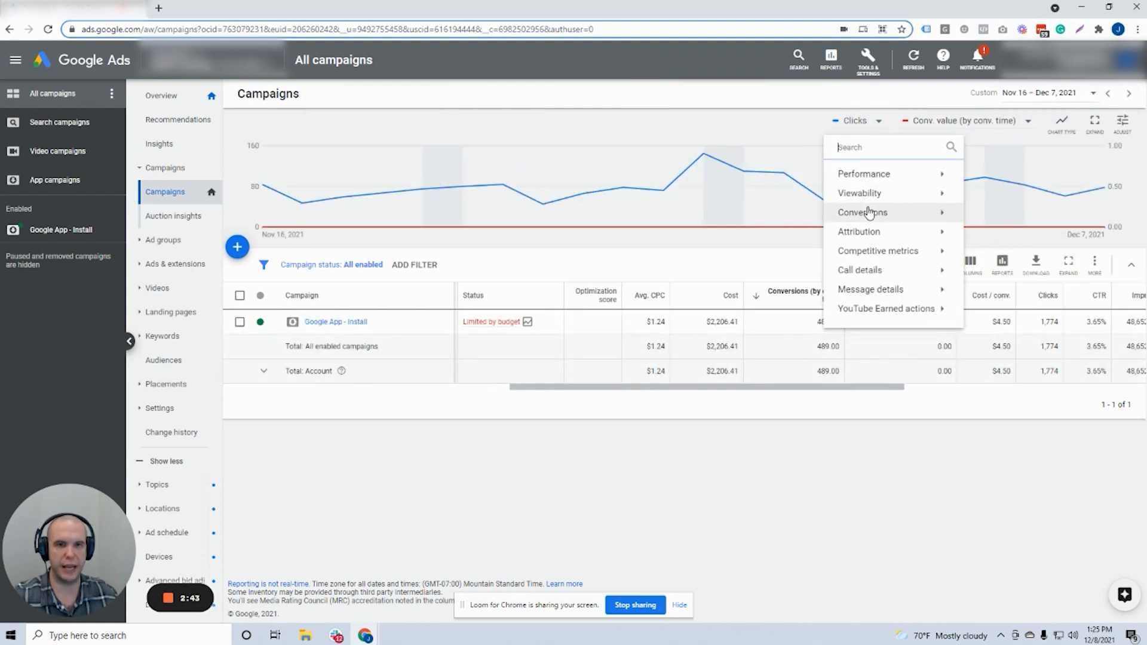
mouse_move(883, 214)
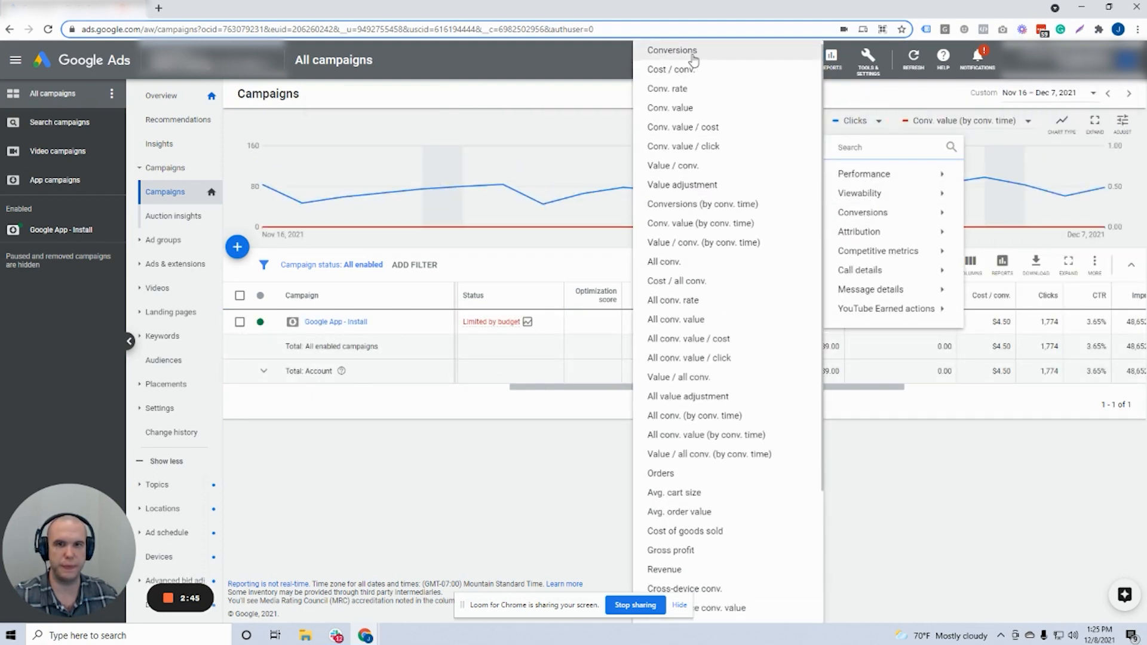
click(672, 50)
click(963, 120)
mouse_move(968, 200)
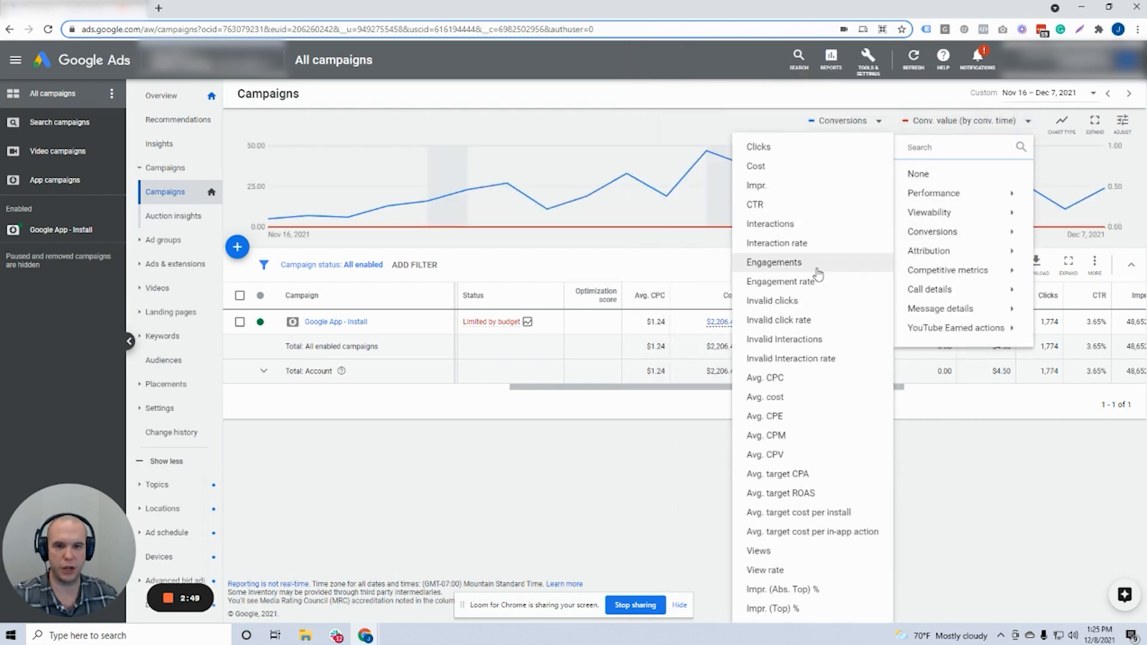
mouse_move(920, 232)
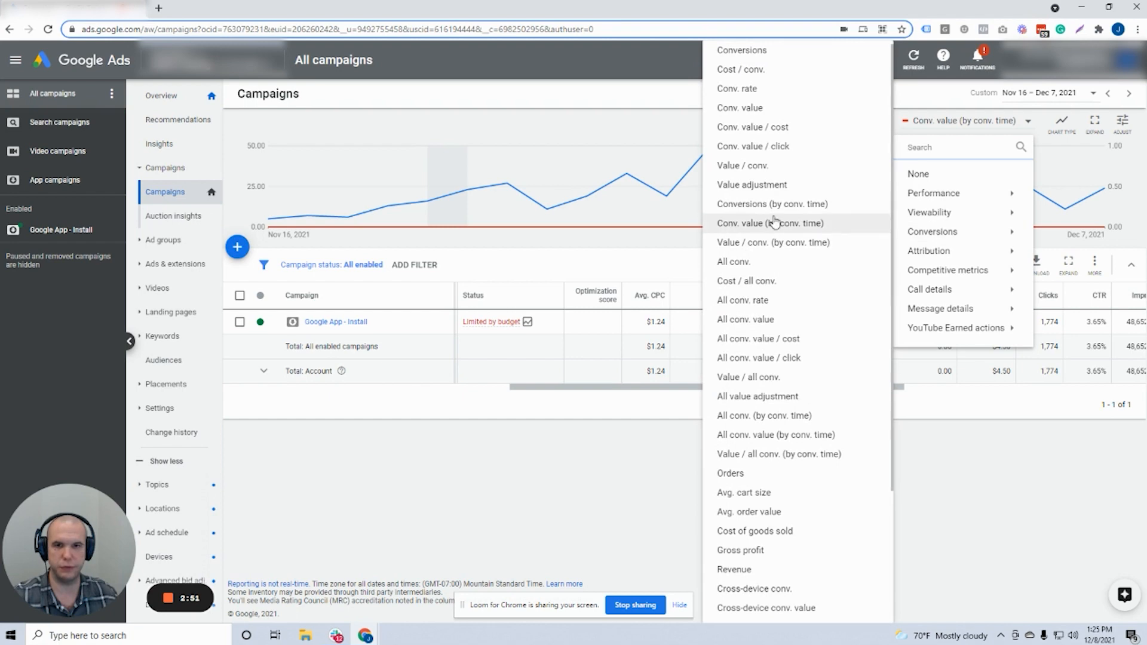
click(750, 70)
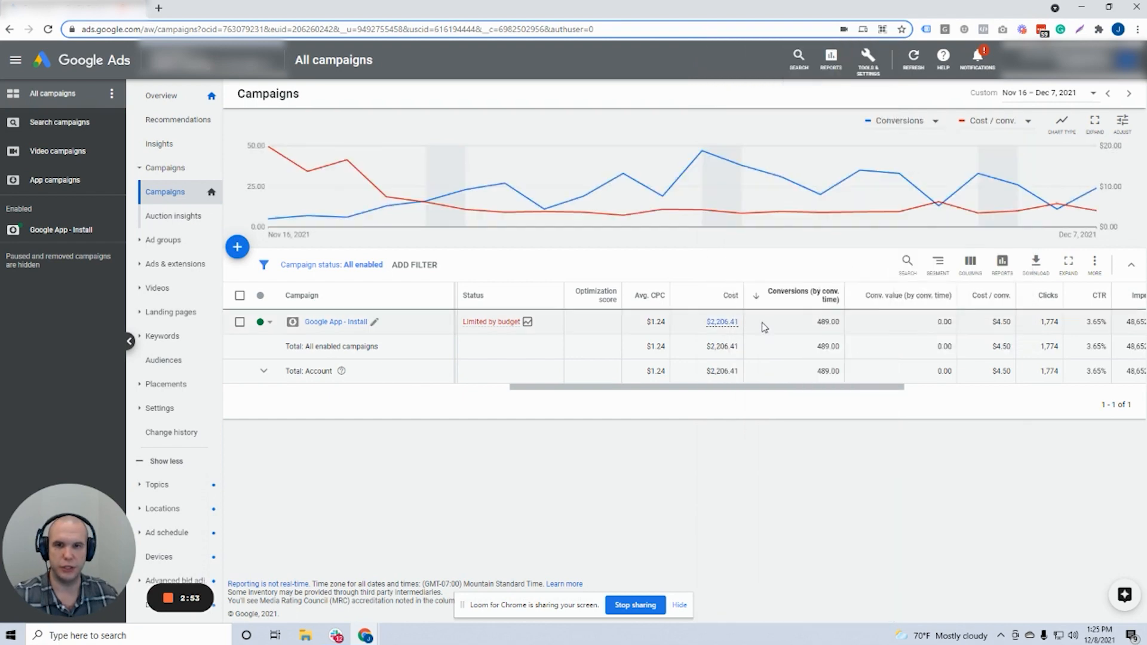
mouse_move(273, 164)
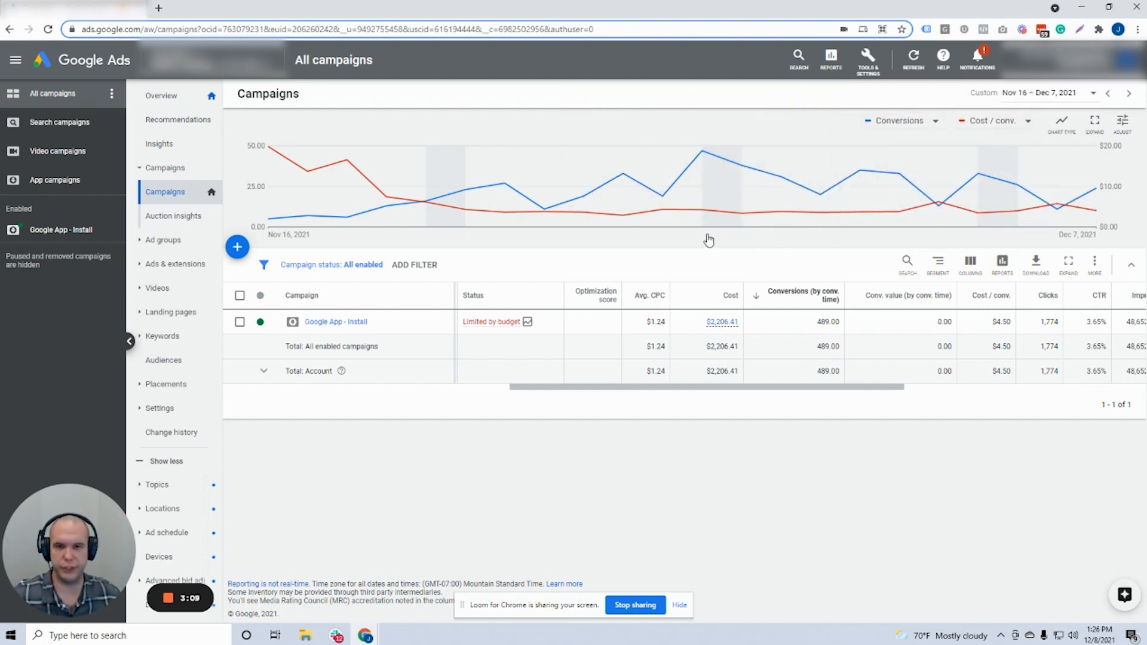
Set the report's date range to Last 14 days and examine the campaign's cost per conversion
click(1057, 94)
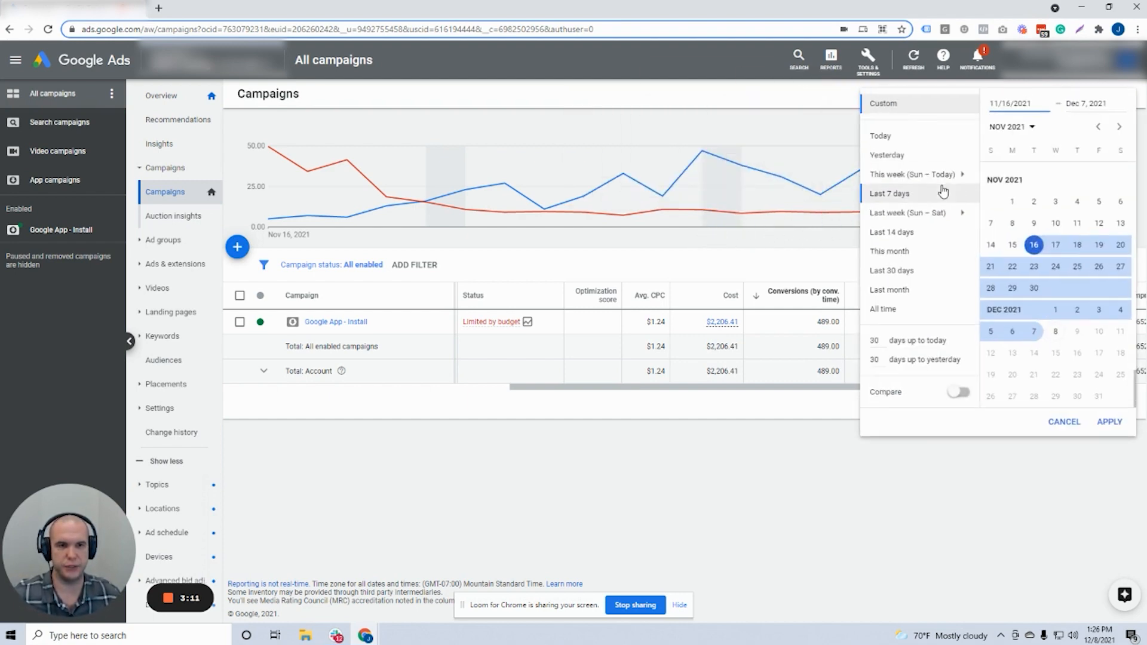
click(918, 245)
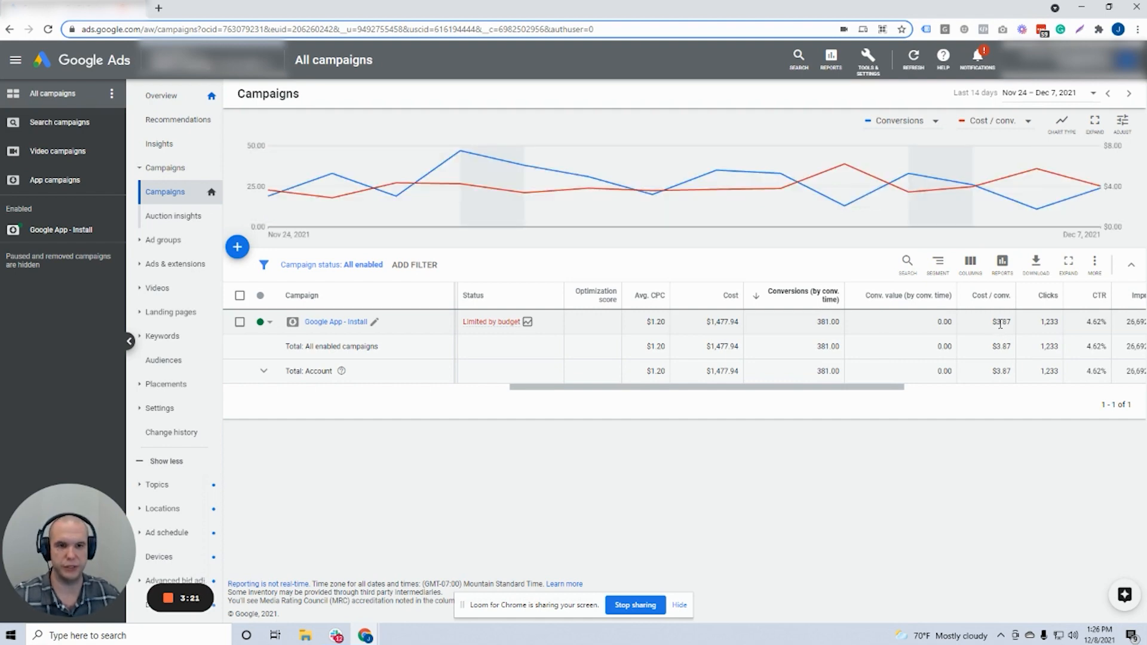
drag(994, 323, 1015, 328)
Segment the campaign table by conversions and compare the segment rows' Conversions (by conv. time) and All conv. values
click(938, 263)
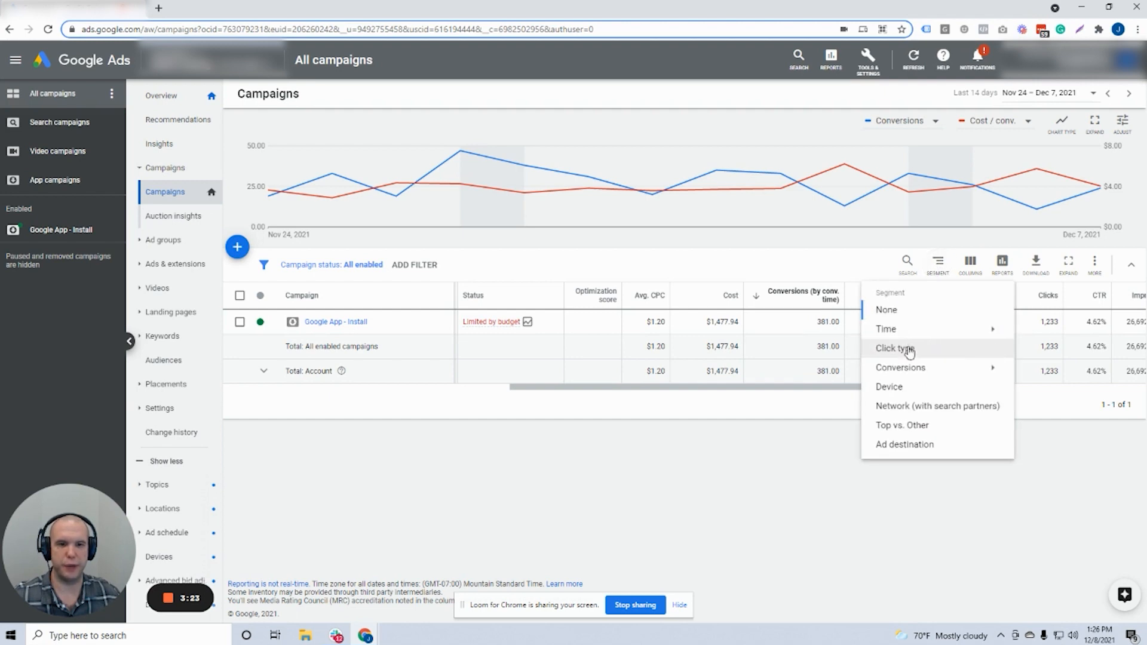
mouse_move(907, 370)
click(845, 371)
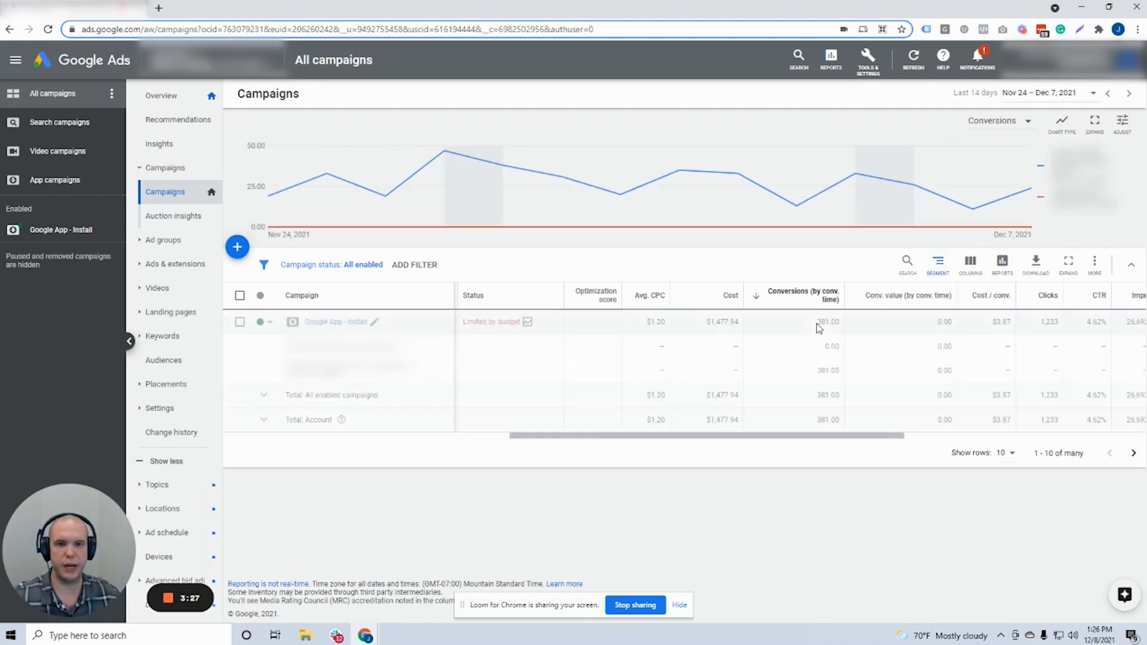
drag(817, 324, 835, 323)
drag(835, 437, 837, 437)
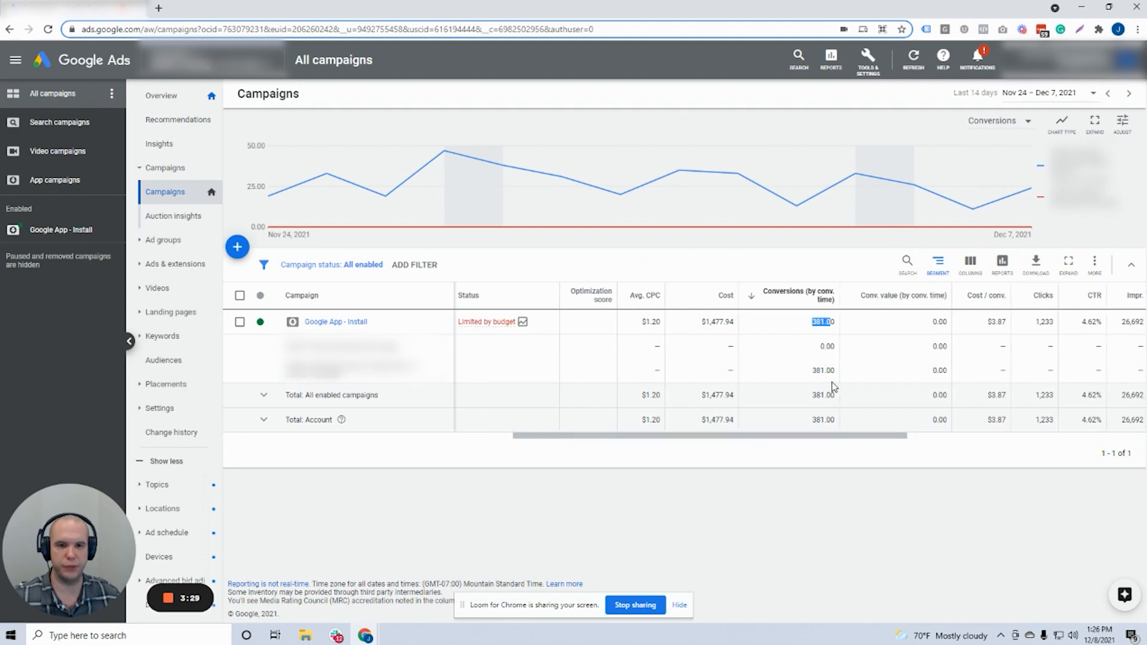
drag(901, 443, 1077, 441)
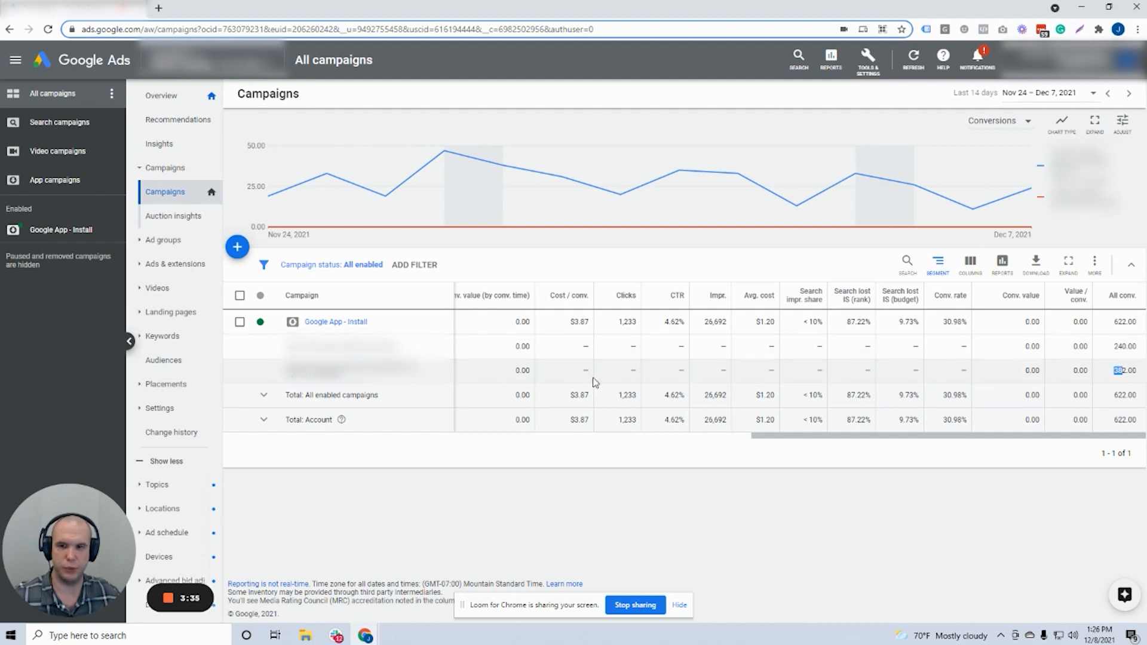
drag(1126, 346, 1133, 347)
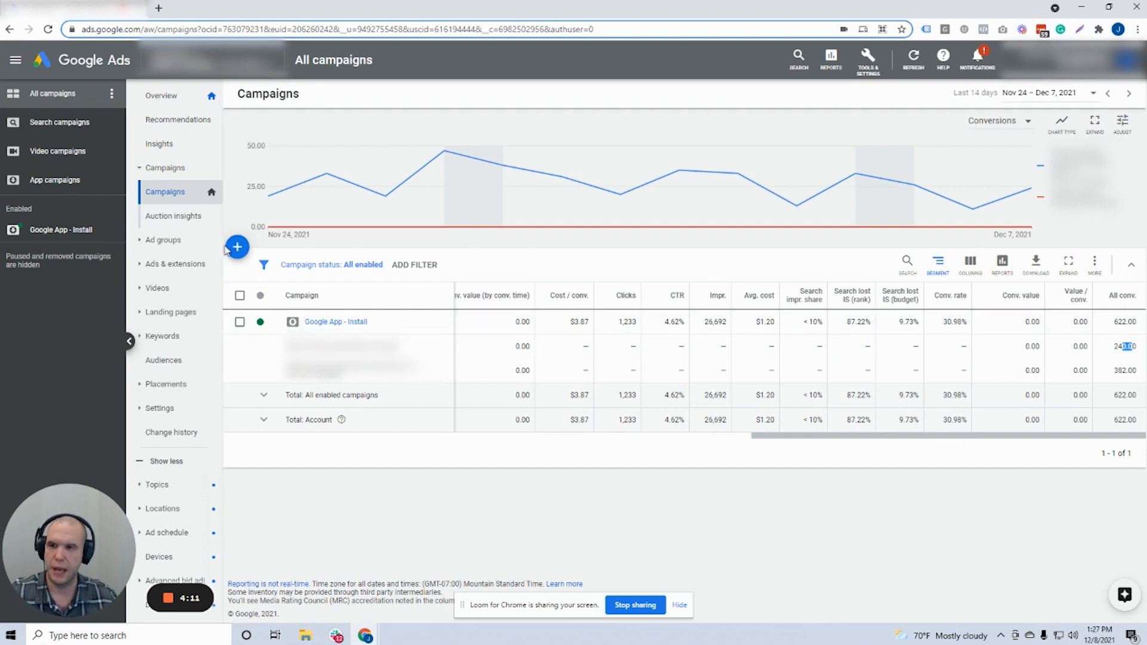
Start a new campaign with the App promotion goal and the App installs subtype
click(274, 256)
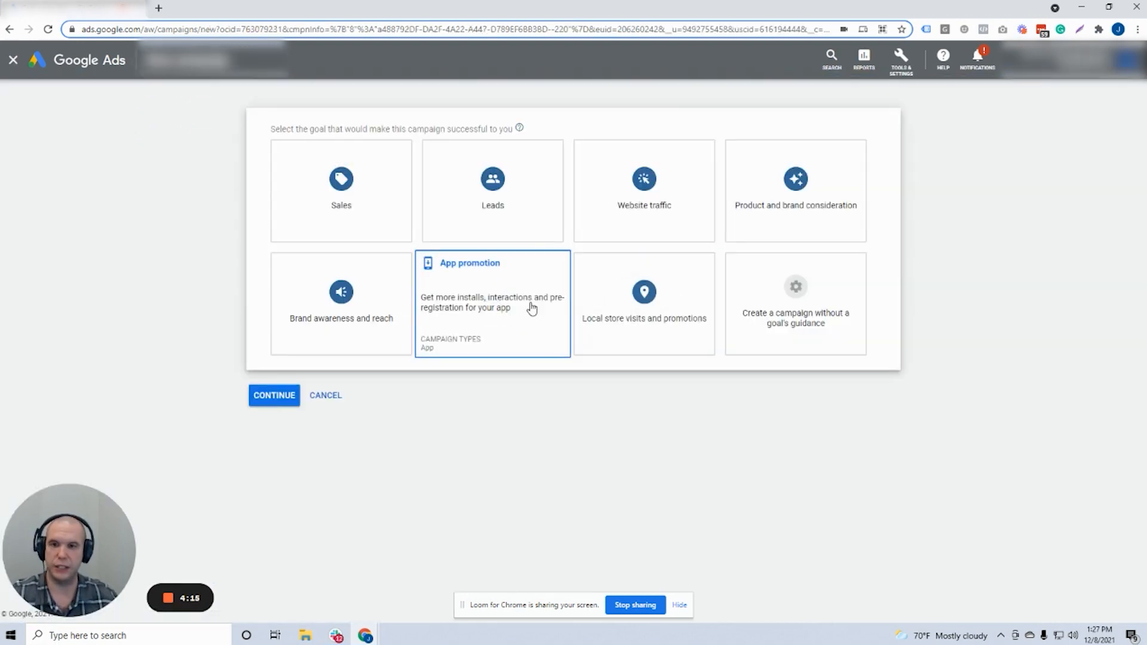
click(532, 308)
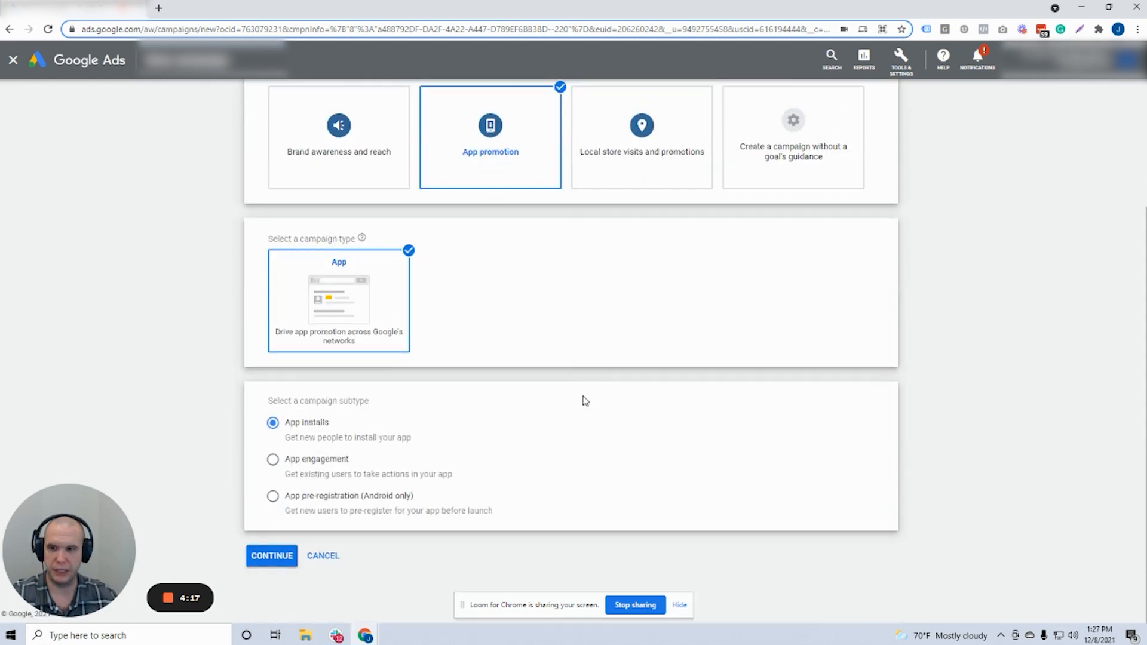
scroll(584, 402, down, 2)
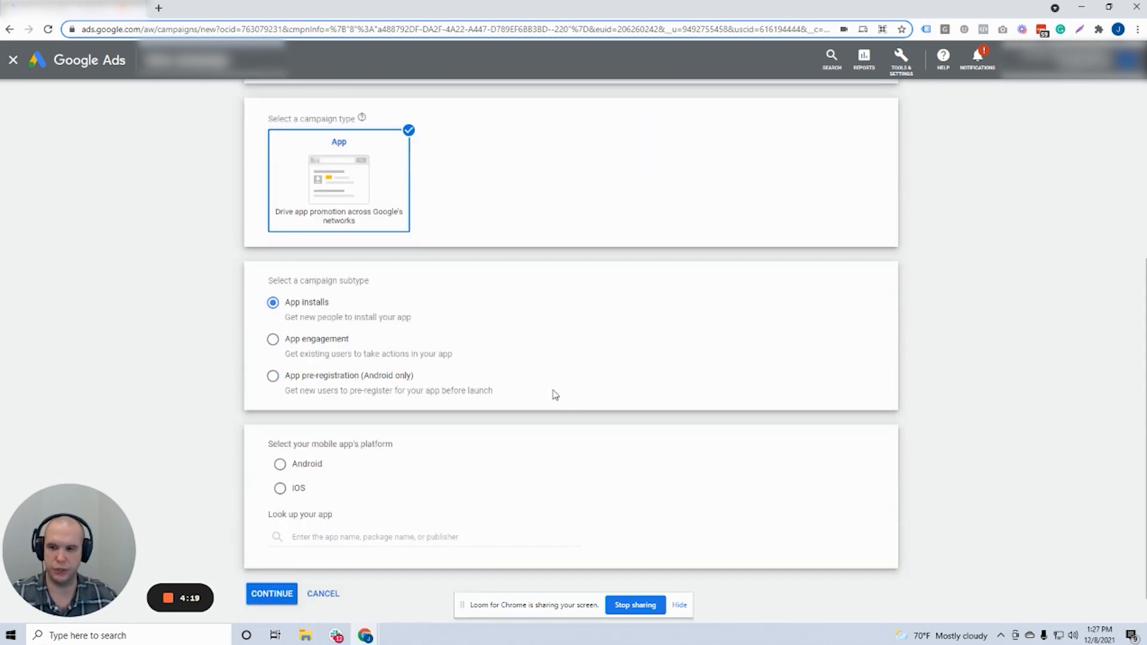
click(323, 342)
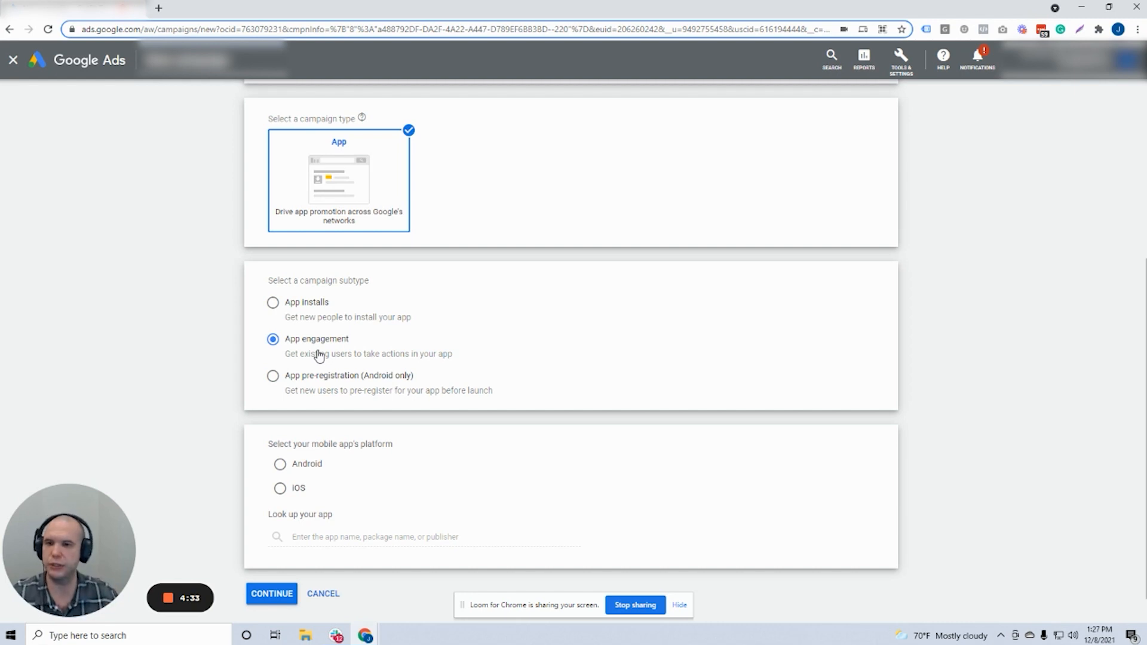
click(320, 317)
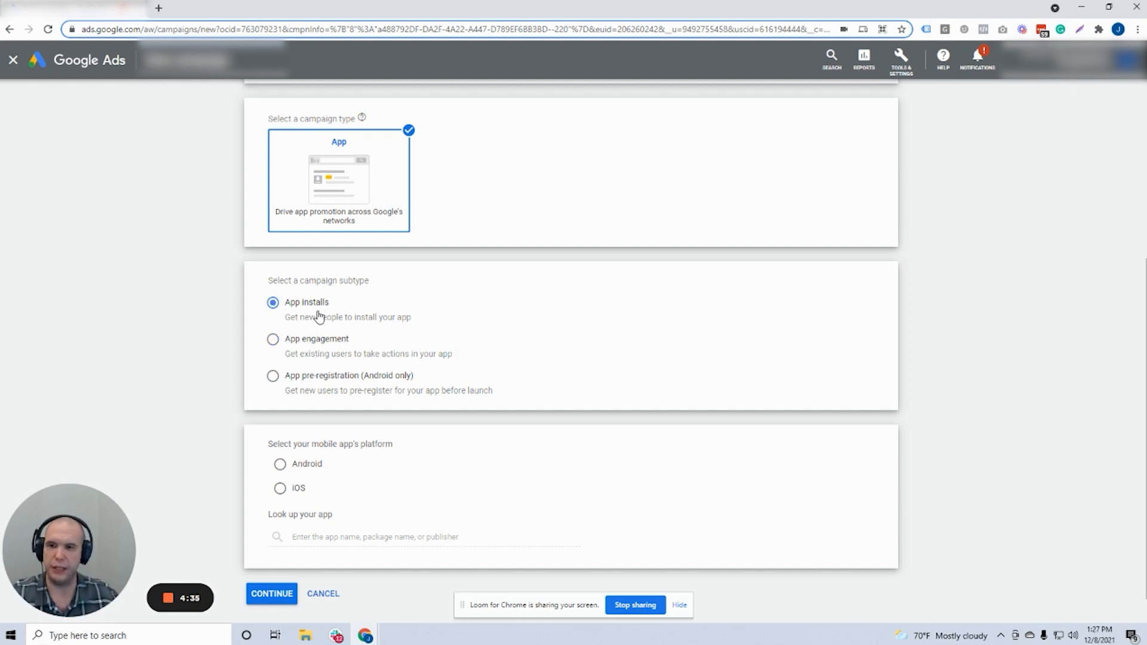
Choose Android as the mobile app's platform, select the app to promote, and continue to the campaign settings
scroll(320, 317, down, 1)
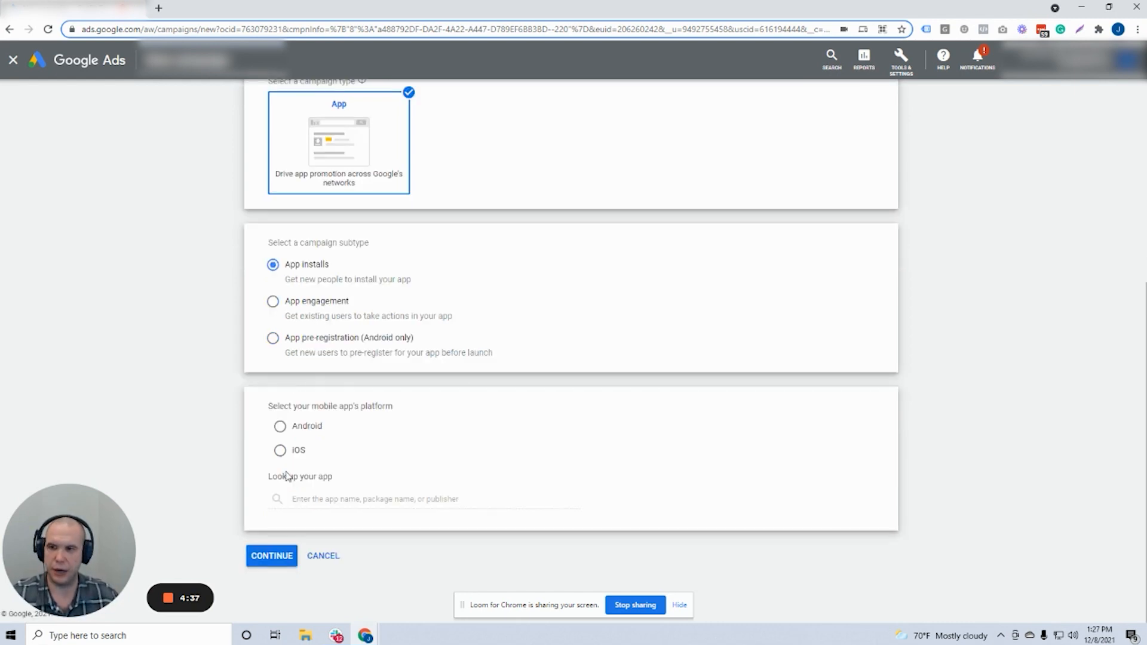
click(291, 430)
click(295, 454)
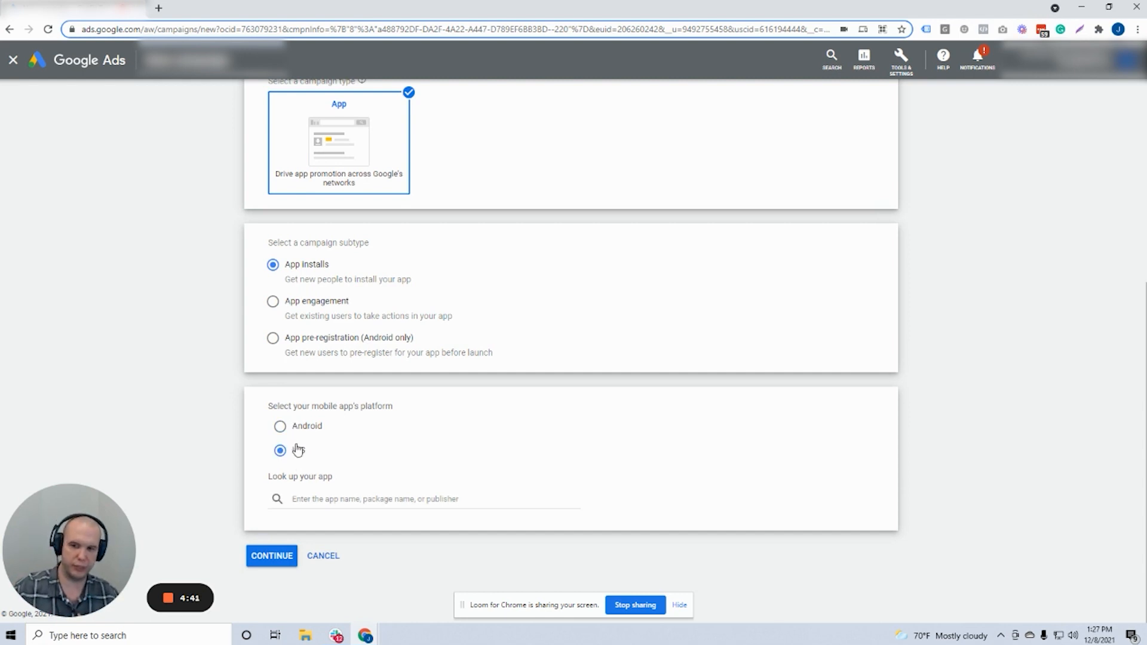
click(297, 428)
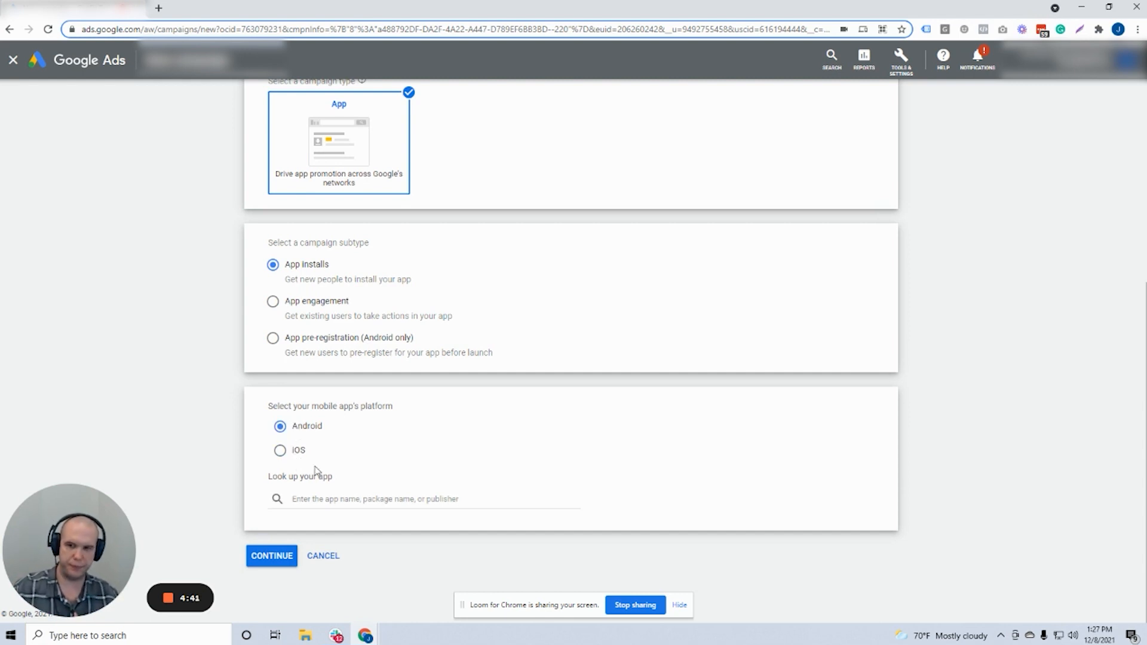
click(323, 498)
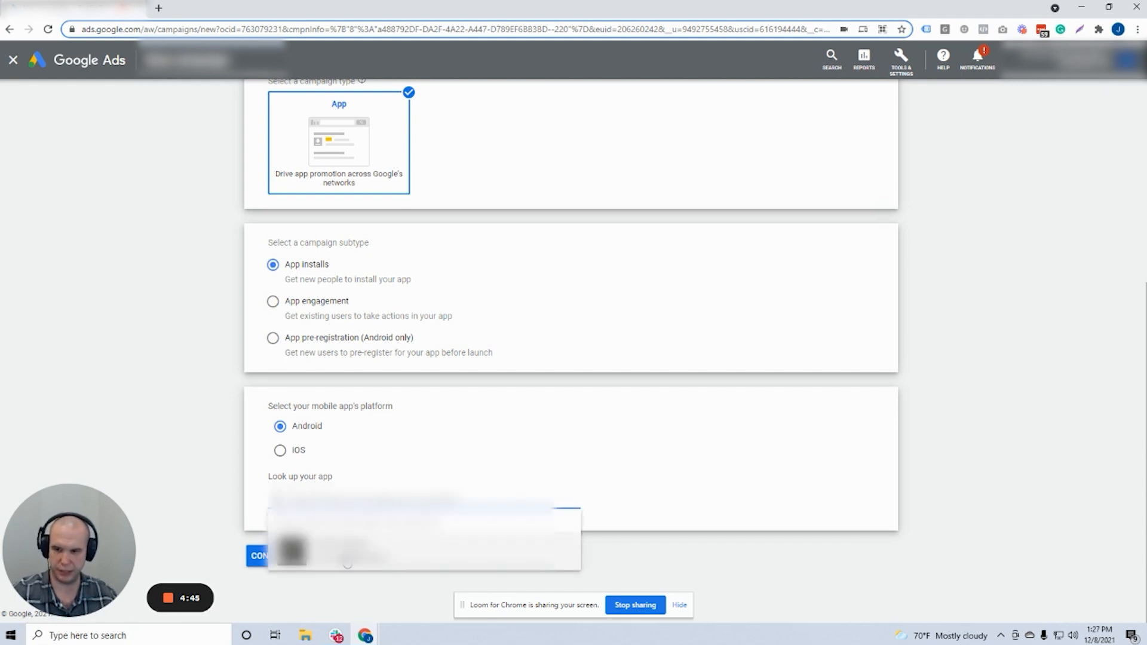
click(345, 562)
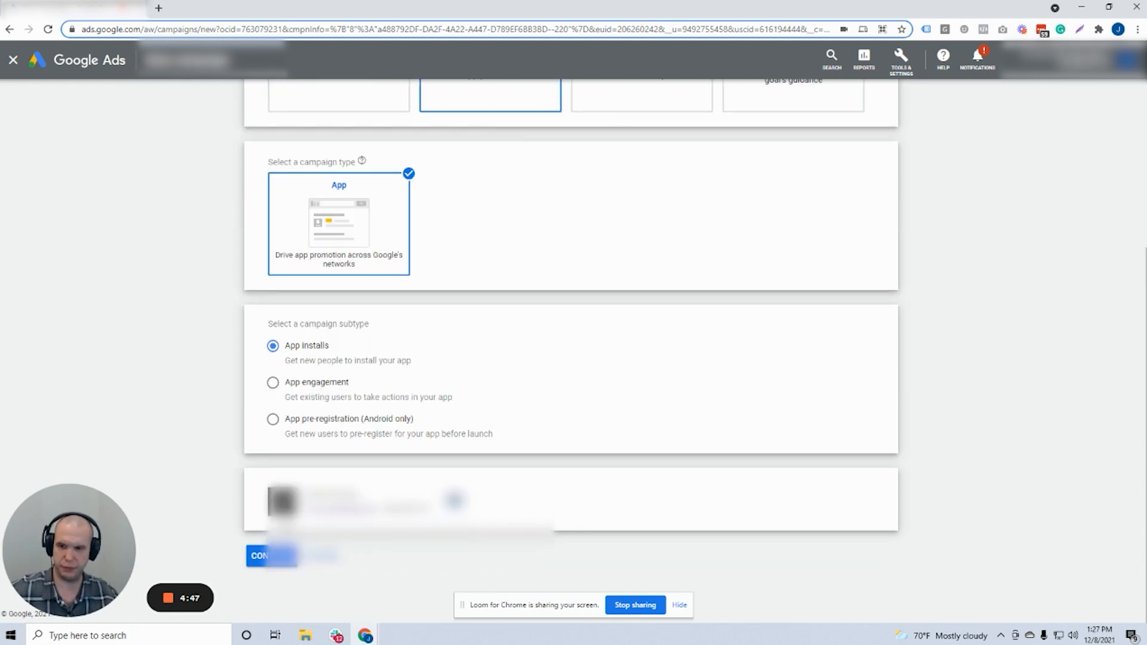
click(281, 557)
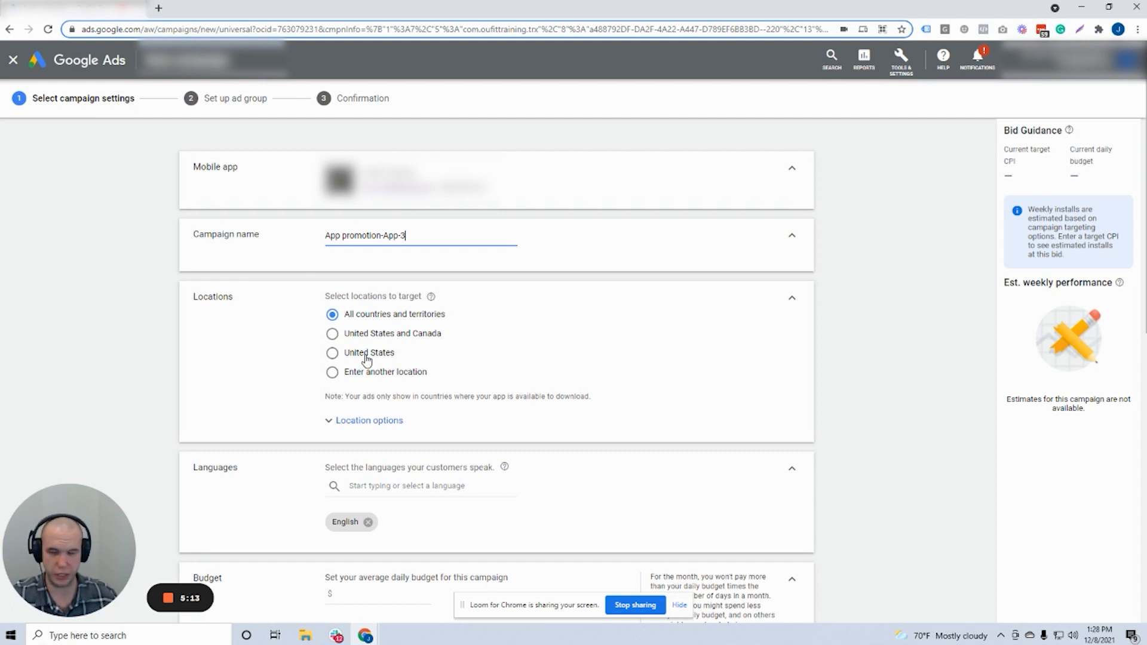
Target the campaign to the United States and set the location option to Presence: People in or regularly in the targeted locations
scroll(366, 358, down, 2)
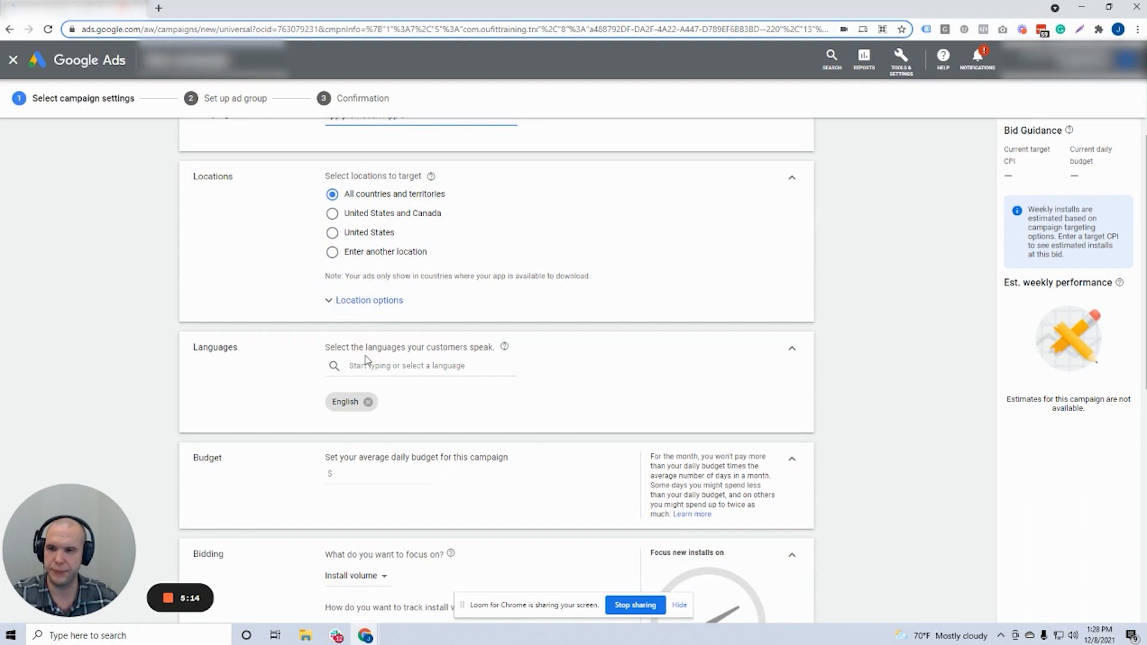
click(361, 233)
click(371, 301)
scroll(373, 281, down, 1)
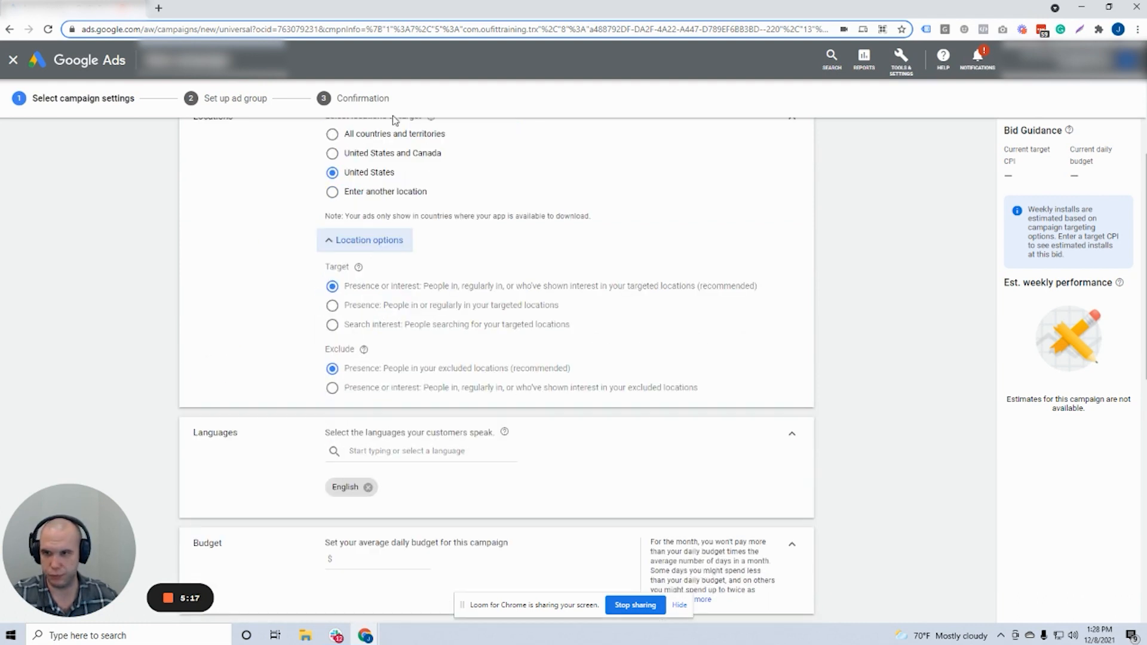
click(382, 306)
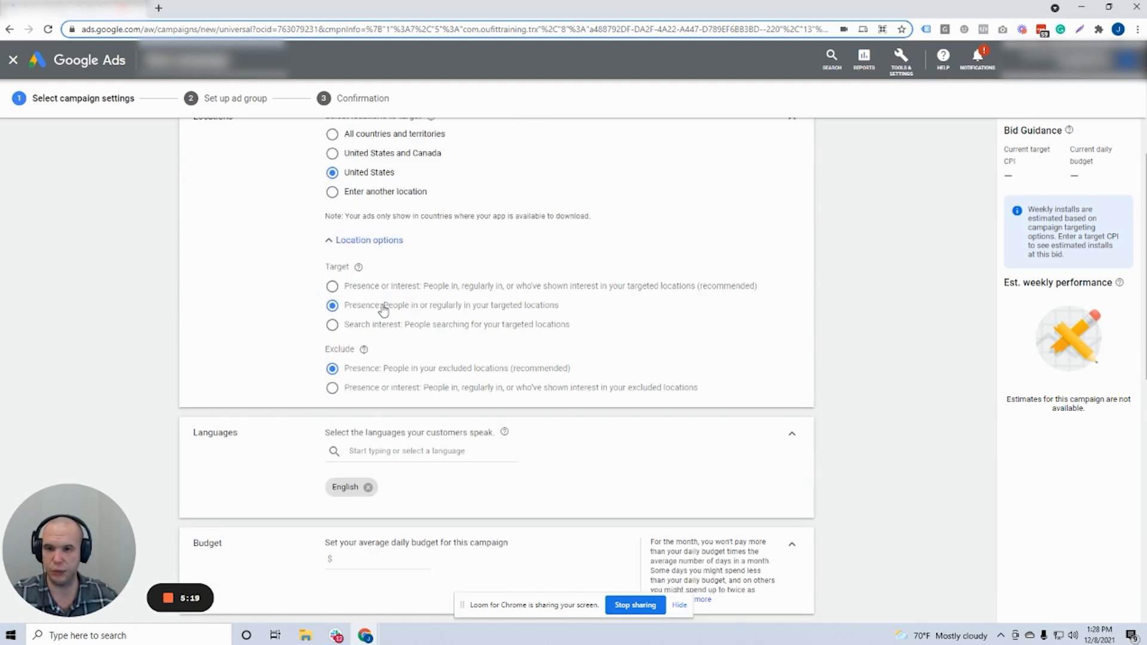
scroll(333, 378, down, 2)
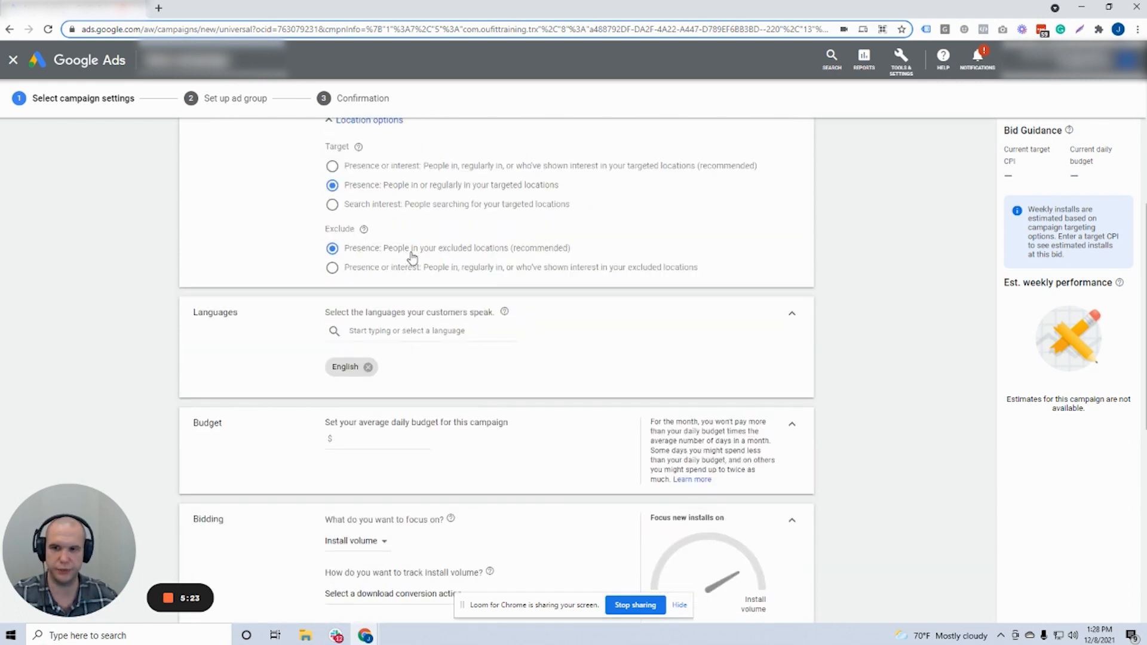
Check the campaign language and set the average daily budget to $100
drag(338, 374, 357, 367)
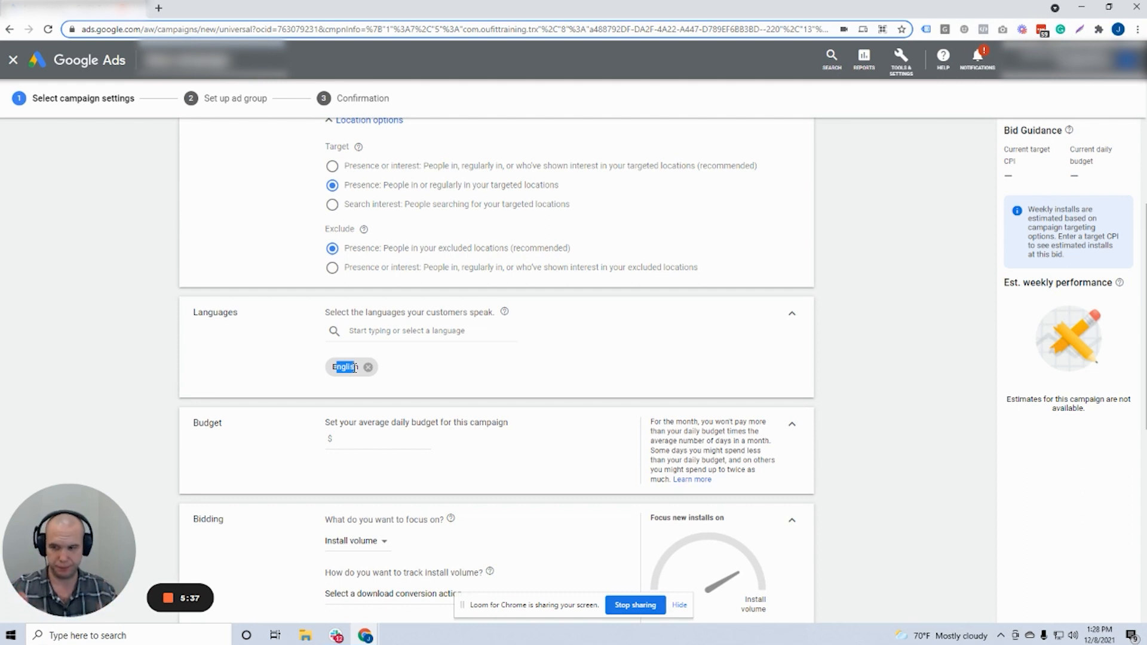
scroll(354, 359, down, 2)
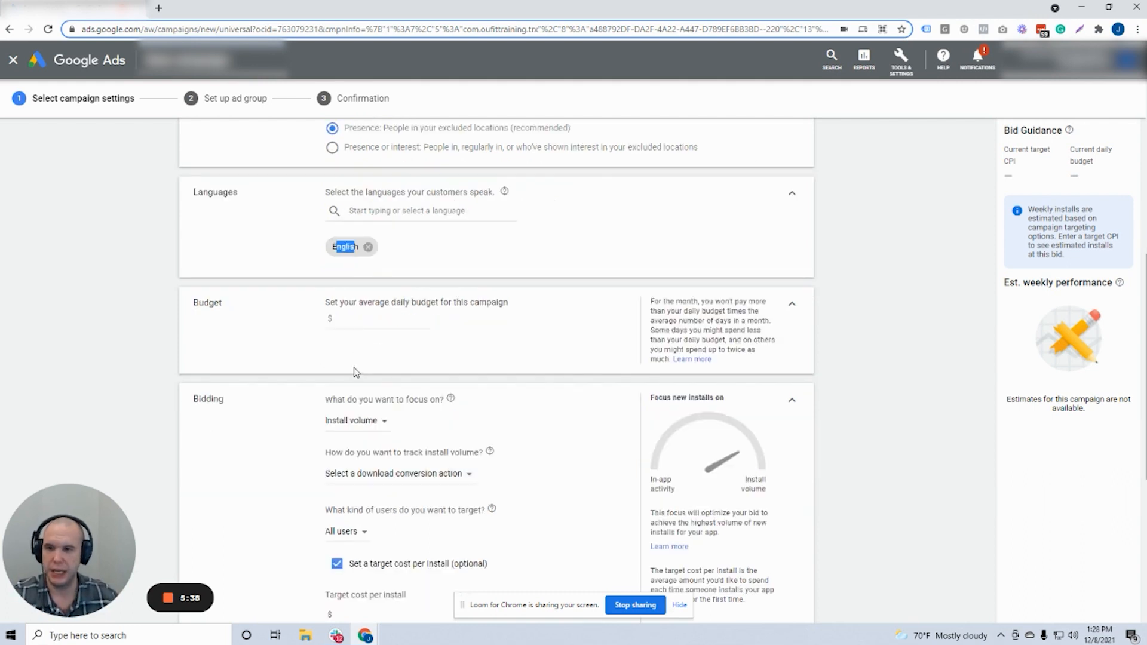
click(355, 321)
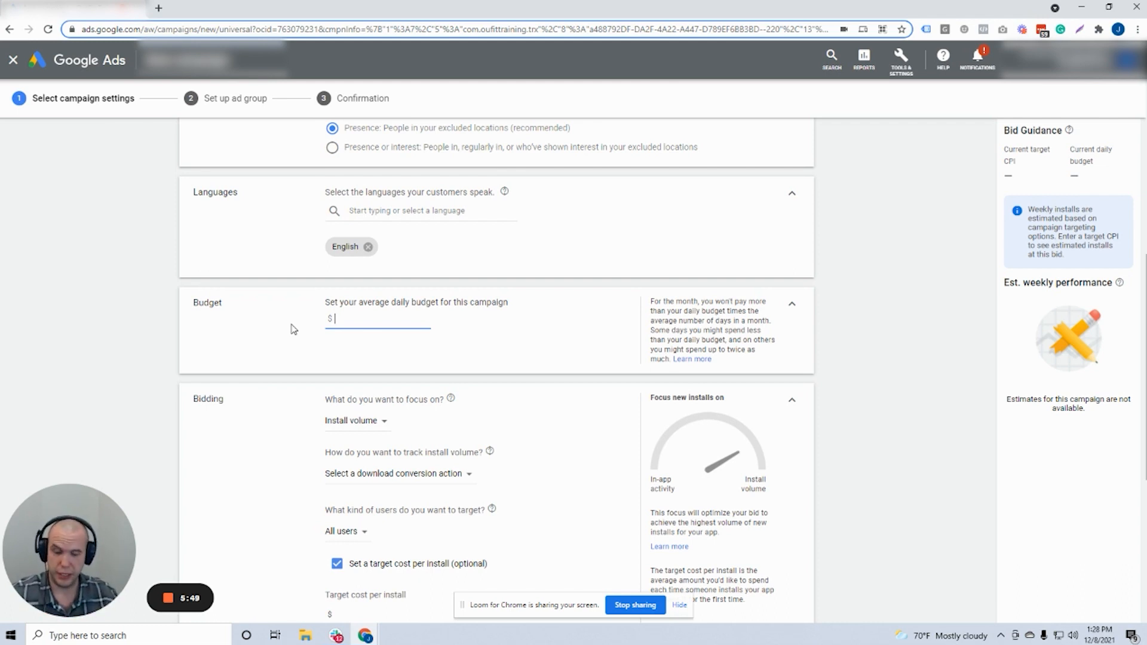
text(50)
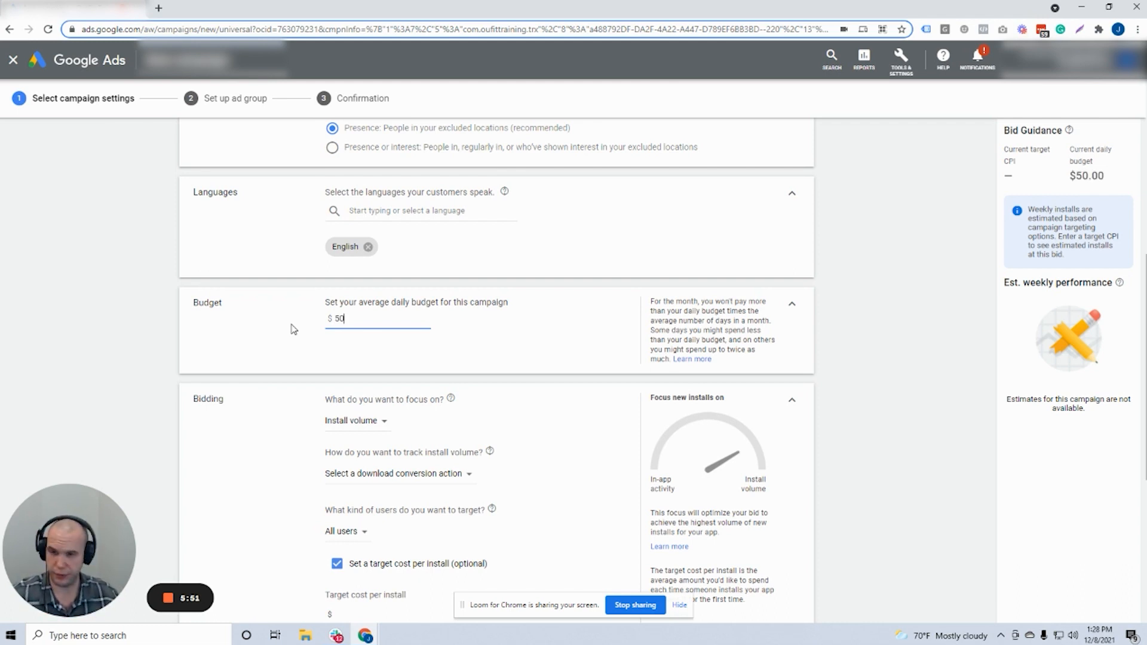
key(BackSpace)
key(BackSpace)
text(100)
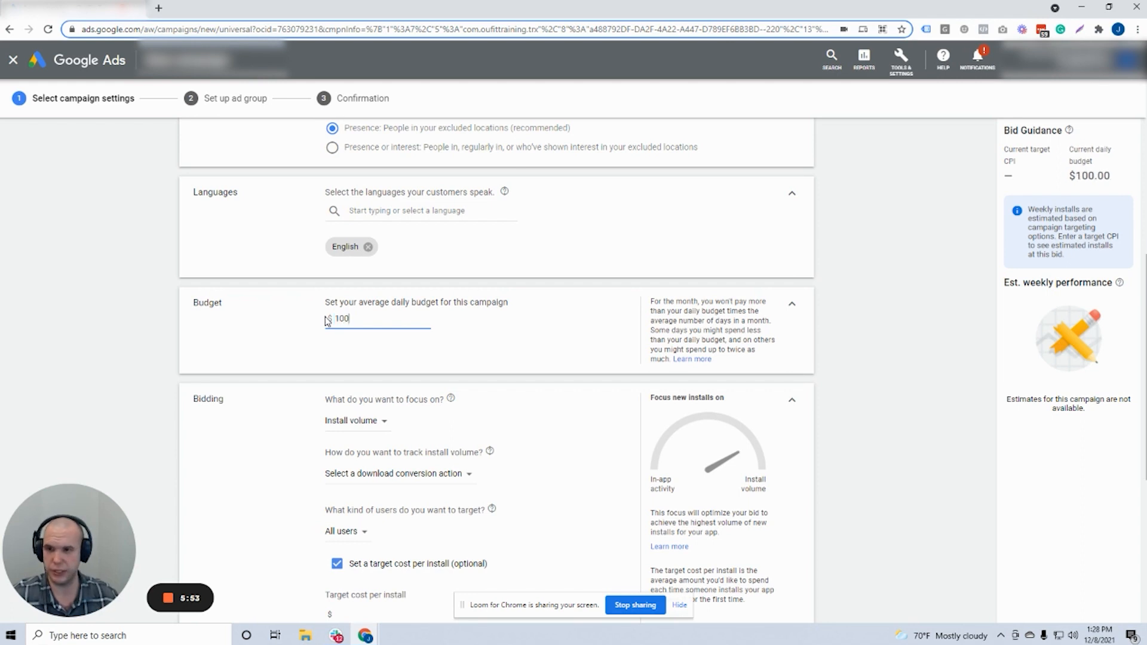
click(292, 347)
Set the bidding focus to In-app actions and look through the list of eligible in-app actions
scroll(292, 347, down, 2)
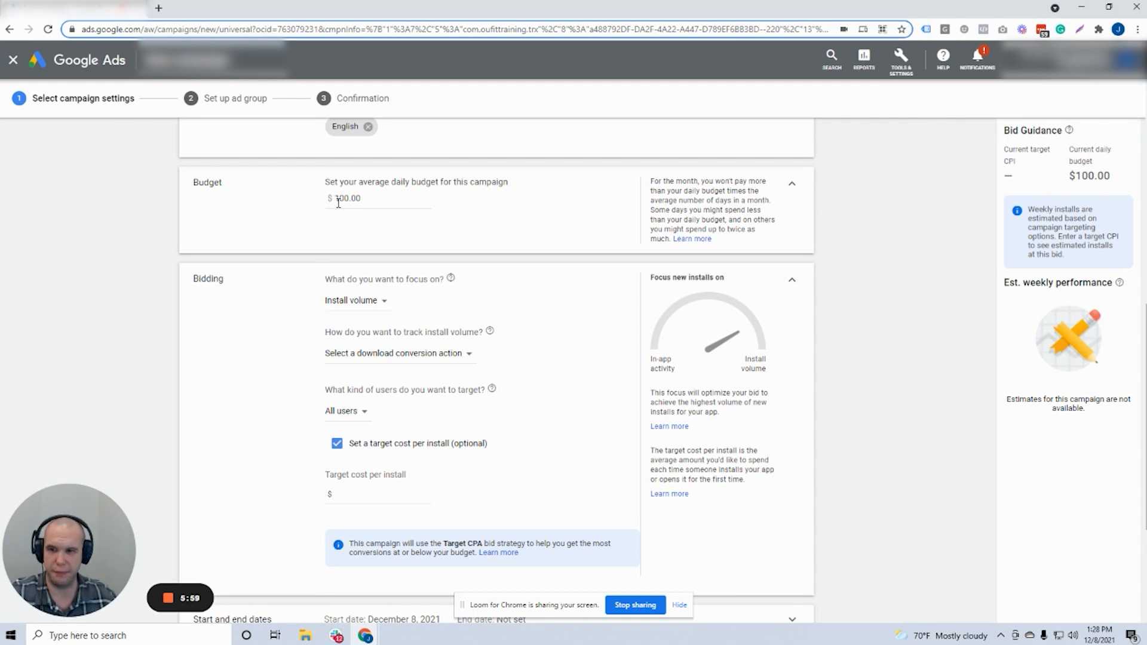
scroll(359, 239, down, 1)
click(376, 242)
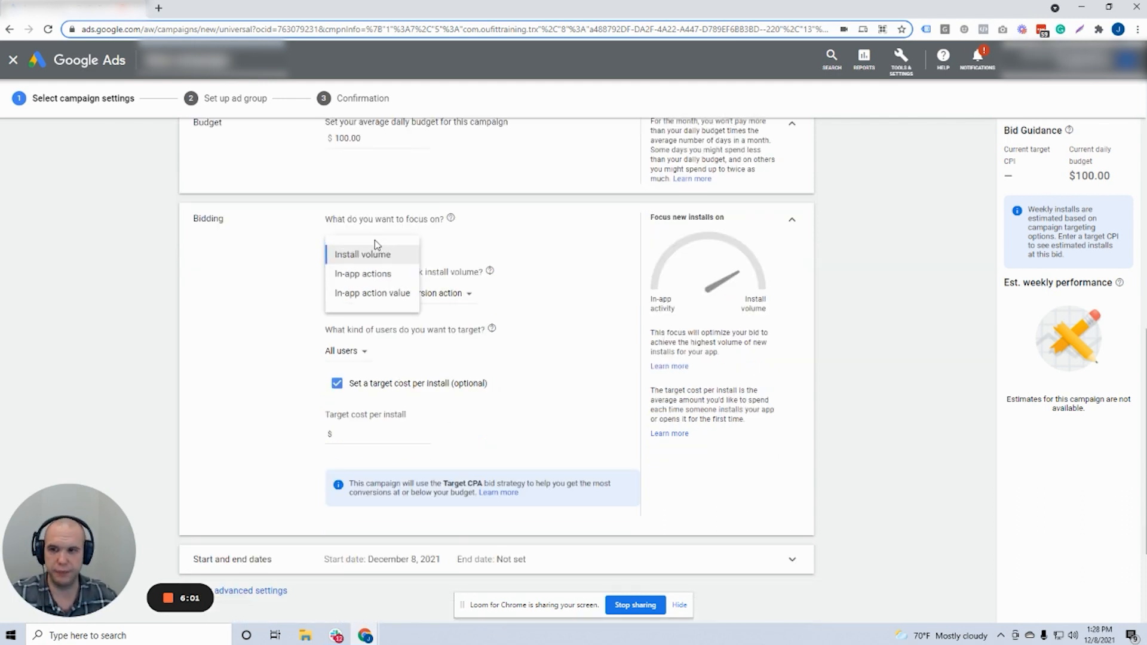
click(361, 276)
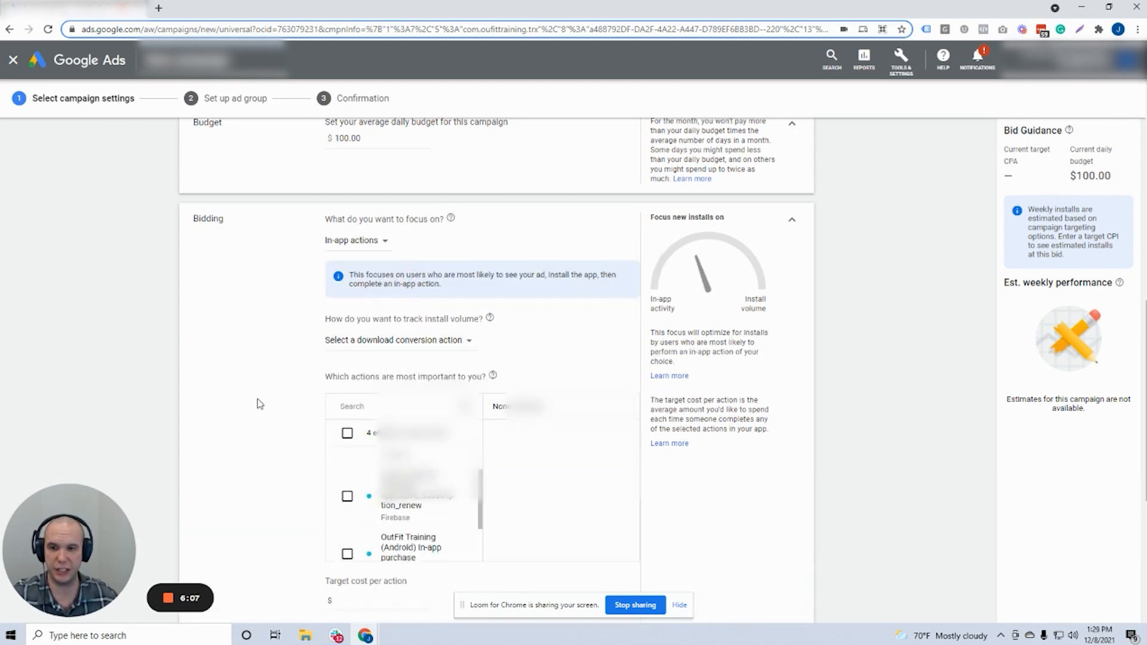
scroll(263, 398, down, 2)
scroll(376, 370, up, 1)
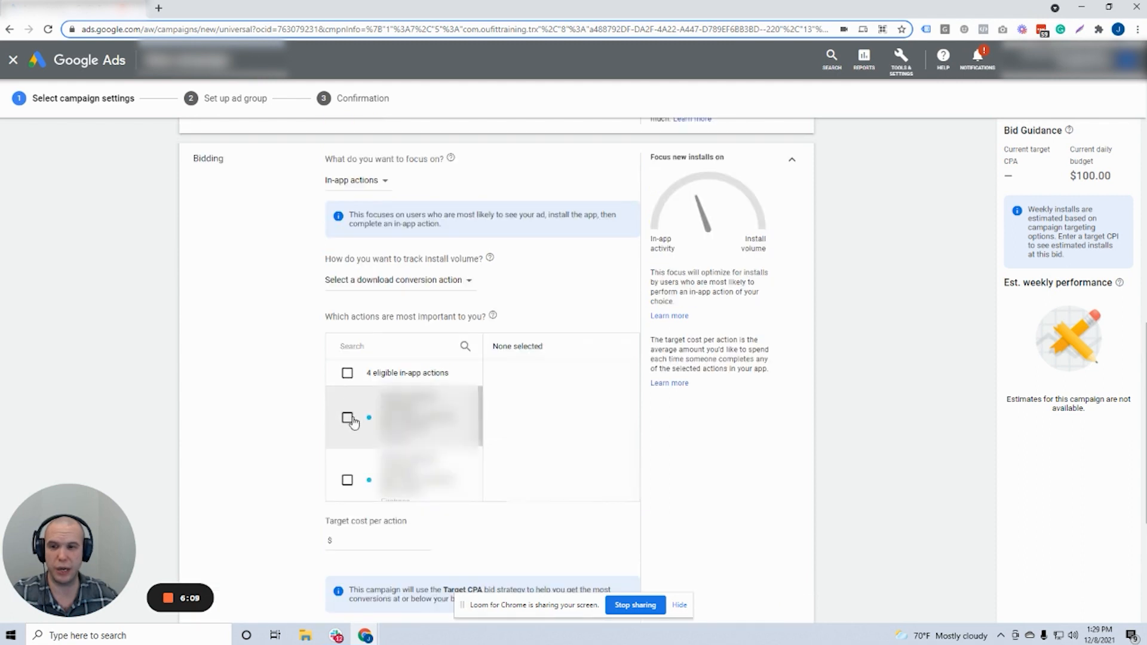
drag(376, 373, 444, 373)
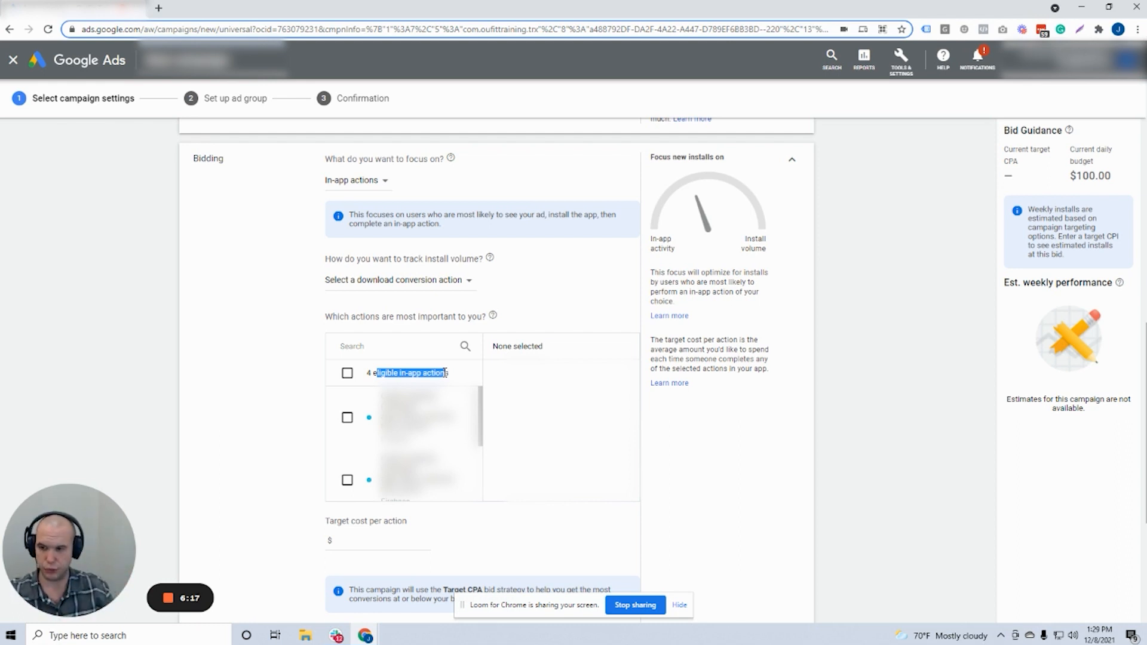
scroll(406, 418, down, 2)
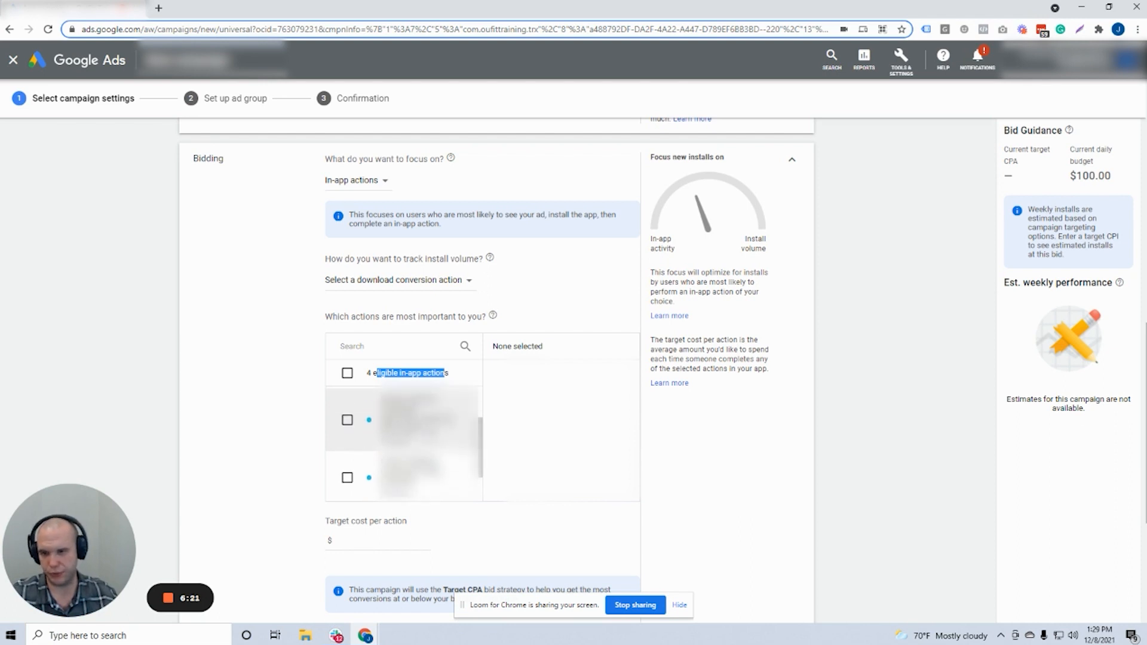
scroll(407, 430, up, 1)
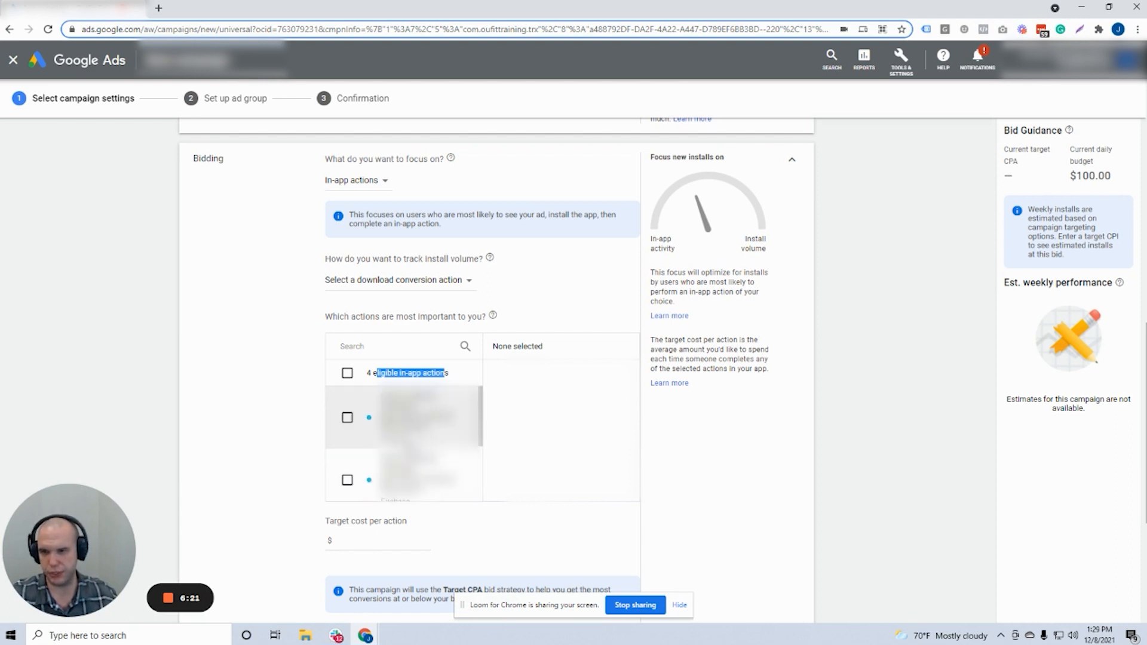
Select three of the eligible in-app actions as most important and view the download conversion action options
click(347, 418)
click(347, 480)
scroll(352, 467, down, 2)
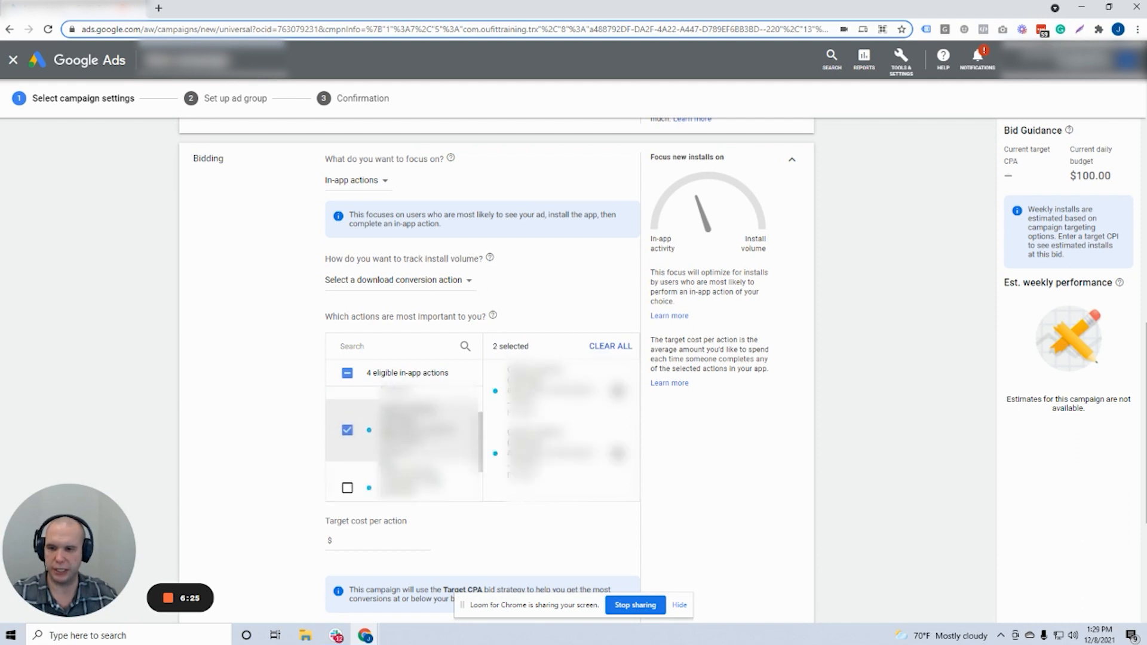
click(347, 433)
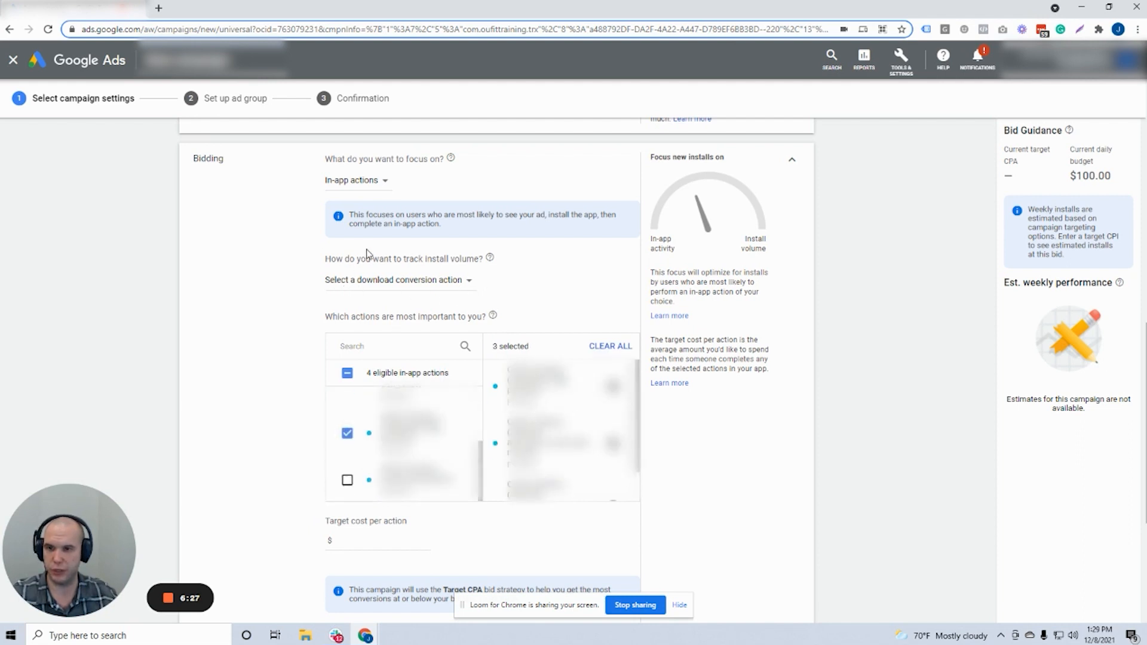
click(396, 280)
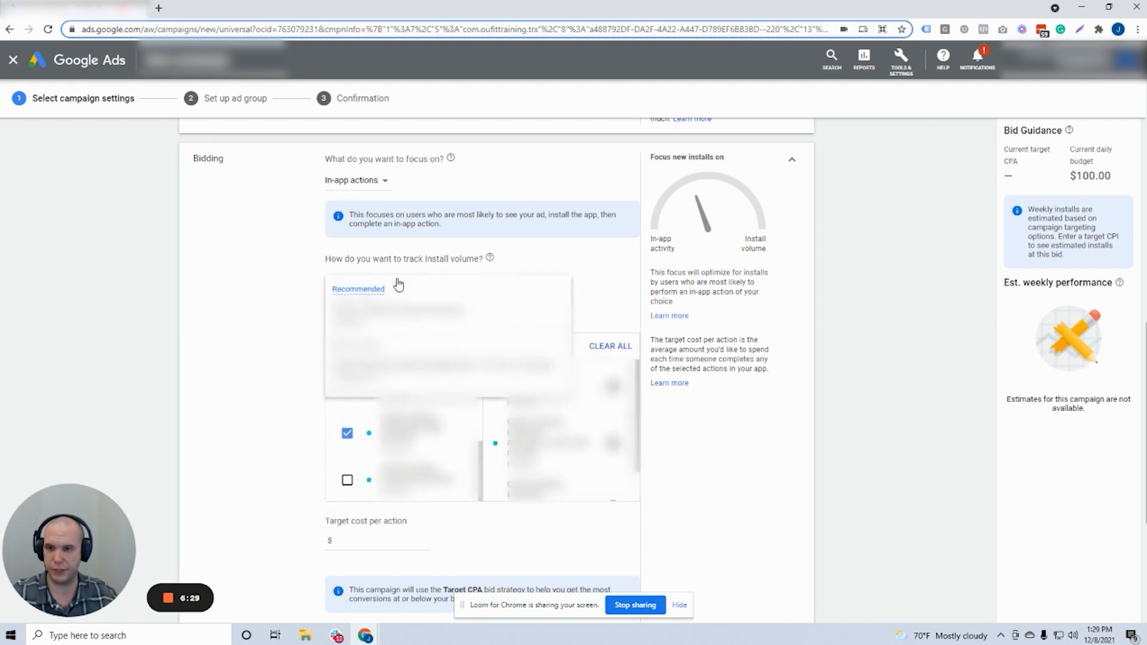
click(307, 296)
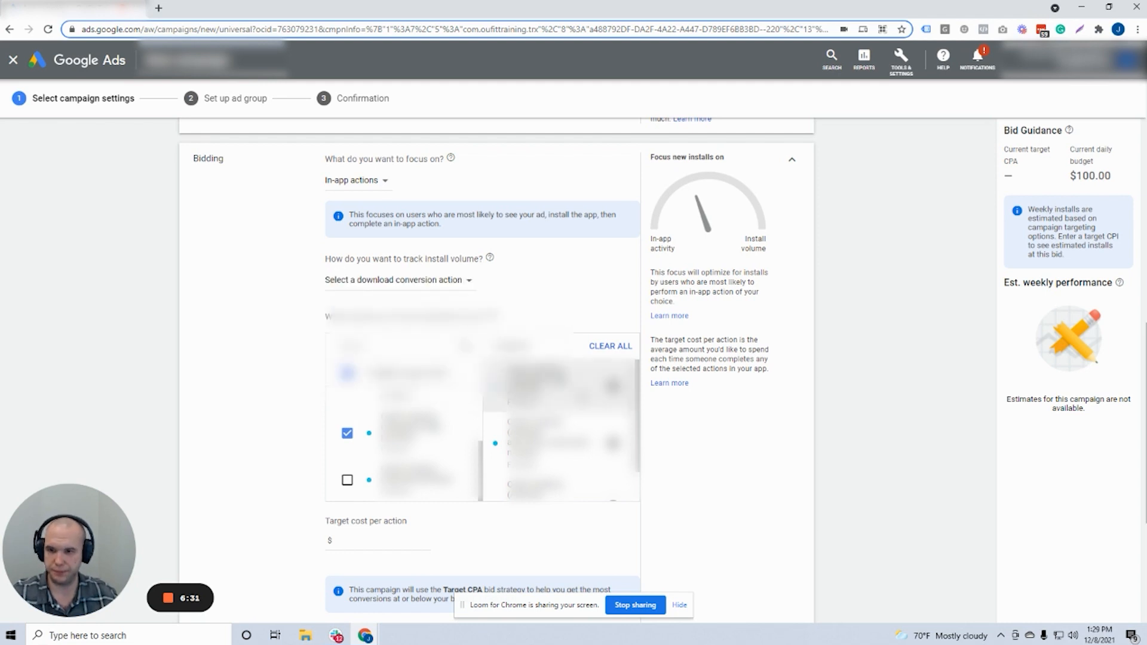
Clear all selected in-app actions and set the bidding focus back to Install volume
click(607, 348)
scroll(397, 563, down, 3)
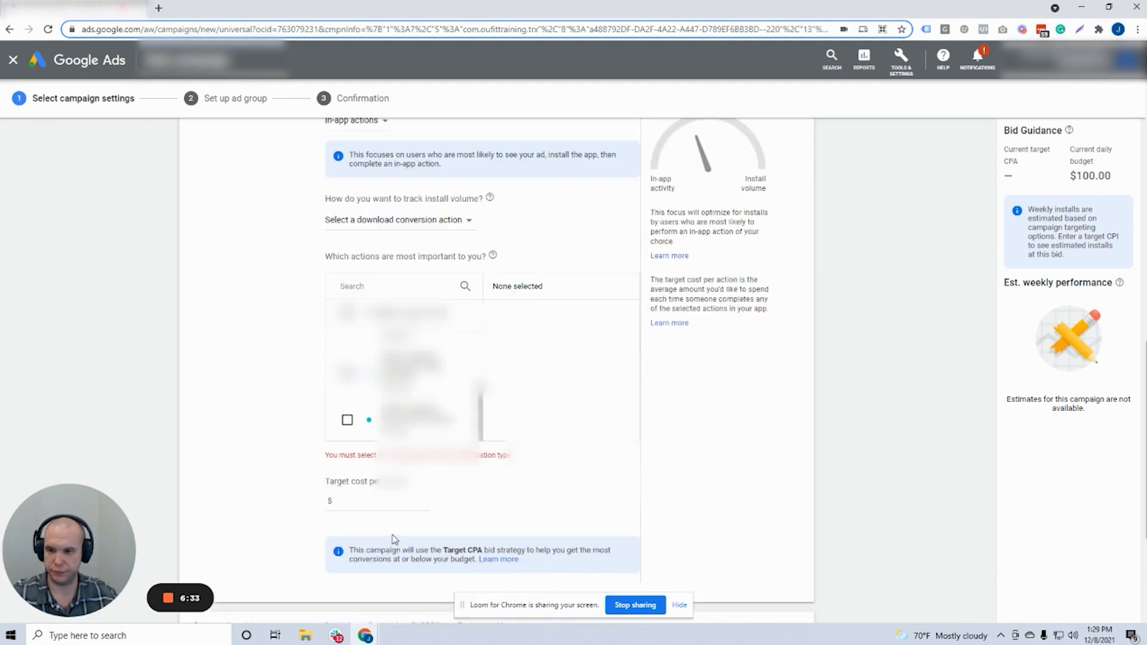
scroll(397, 289, up, 3)
click(396, 280)
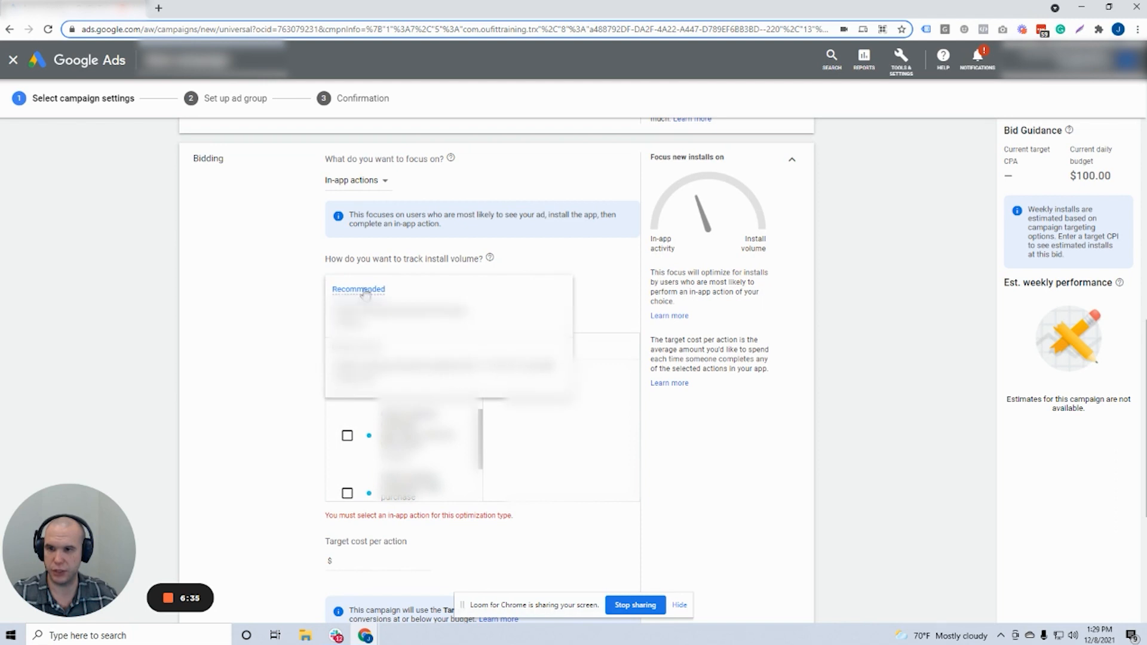
click(376, 182)
click(358, 191)
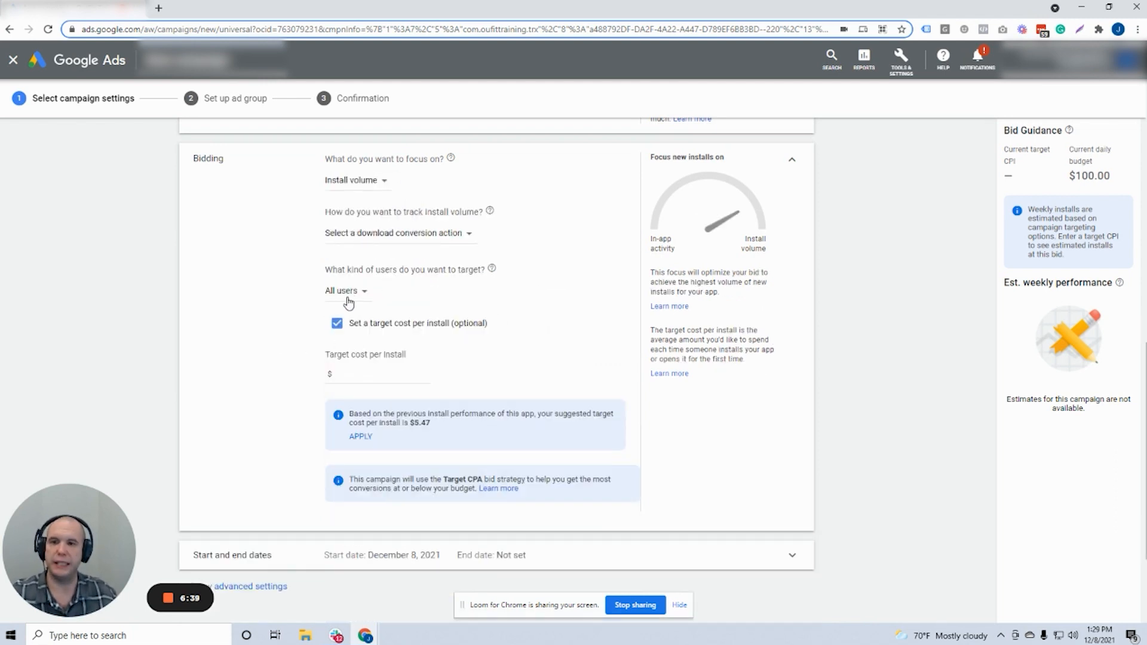
View the options for the kind of users to target and leave All users selected
click(349, 294)
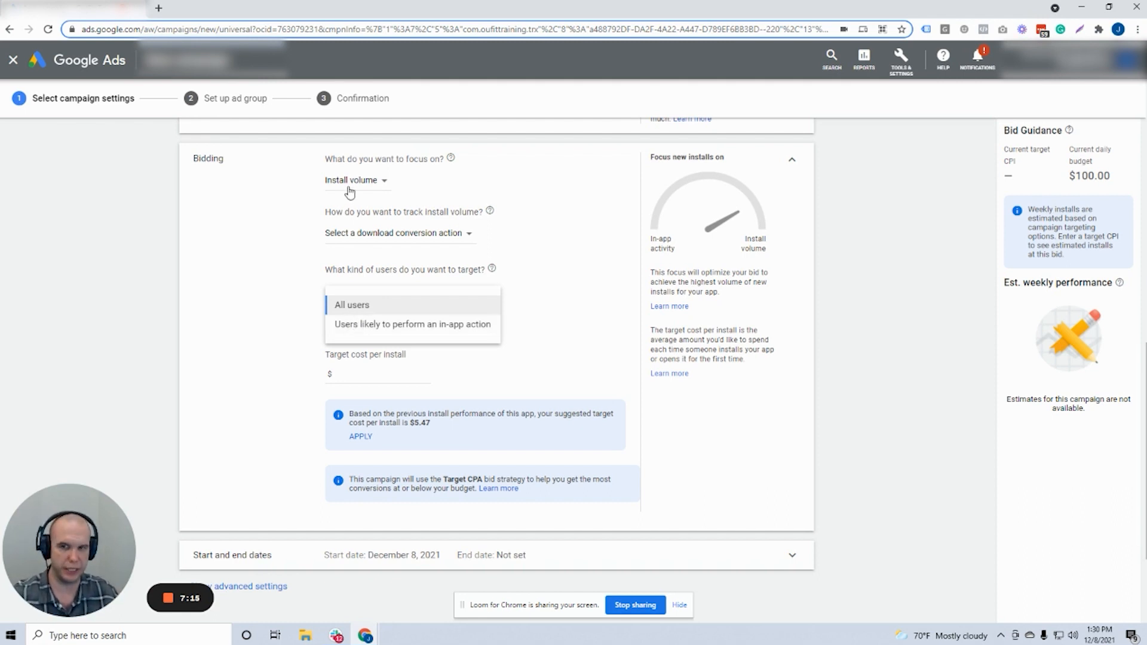
click(307, 319)
click(348, 293)
click(323, 315)
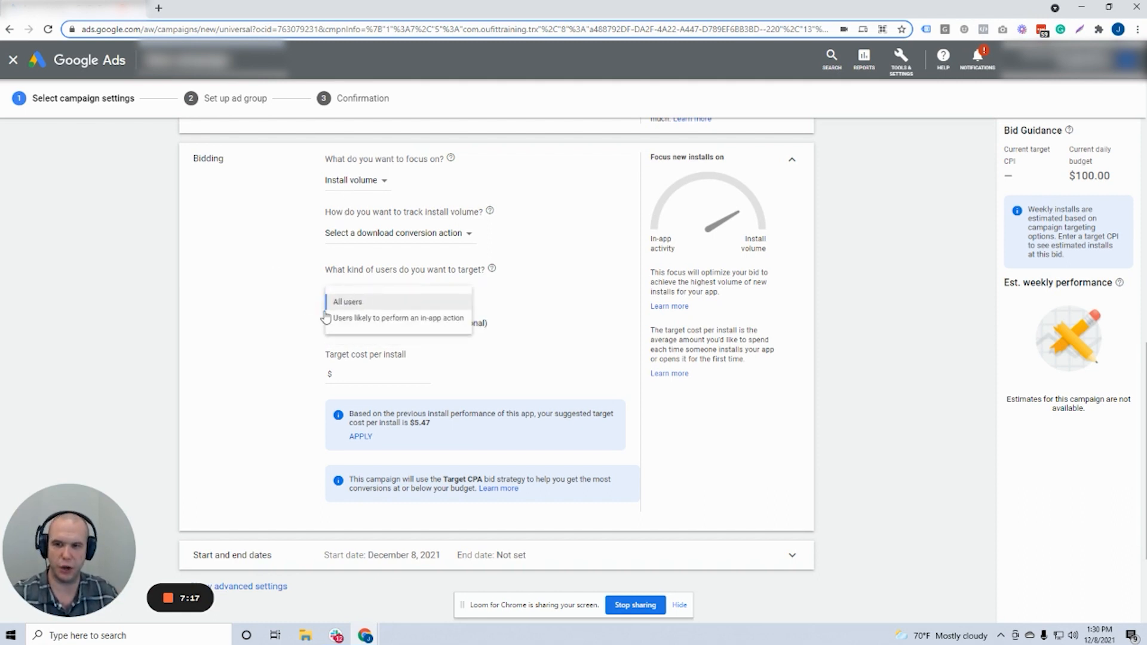
Set the campaign's target cost per install to $100
click(348, 374)
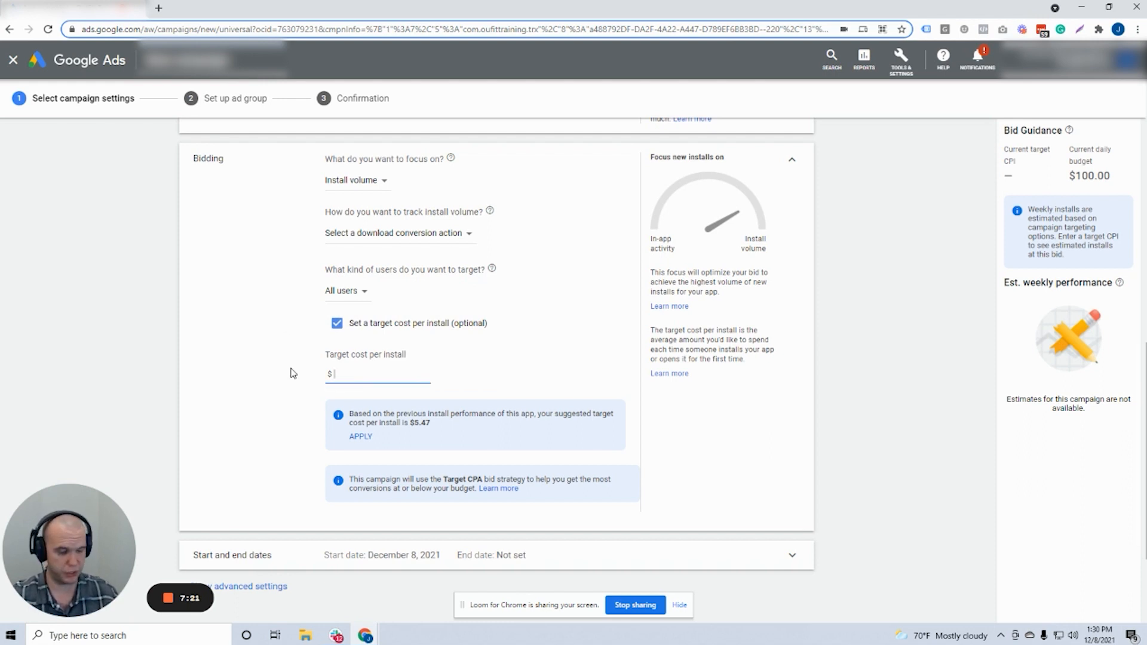
text(10)
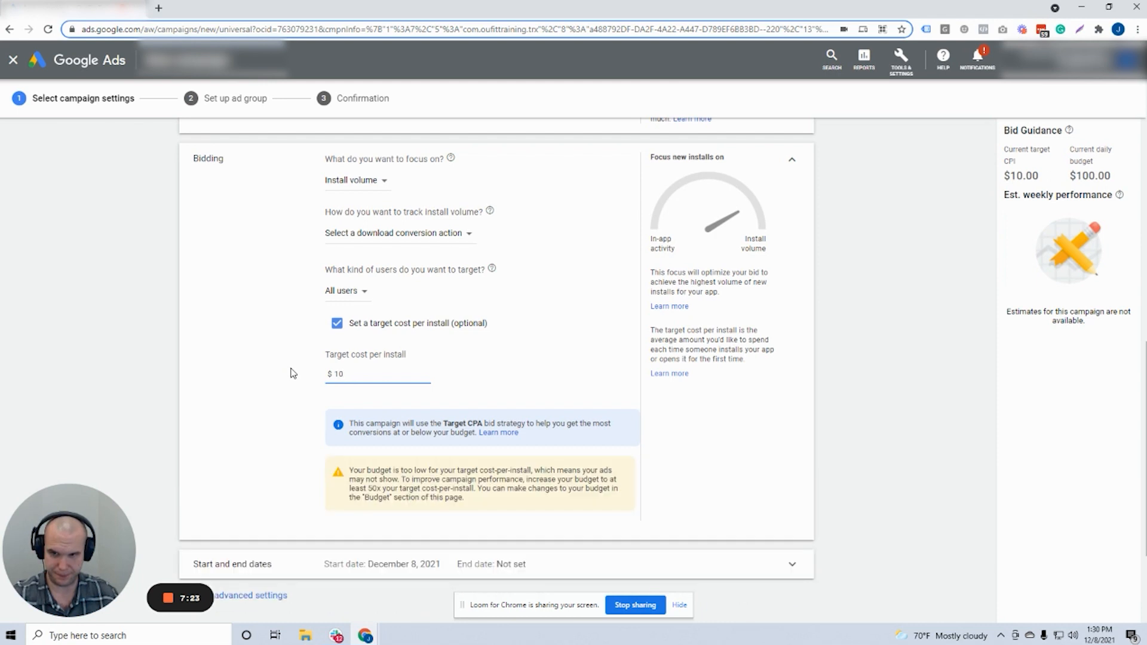
key(BackSpace)
key(BackSpace)
text(100)
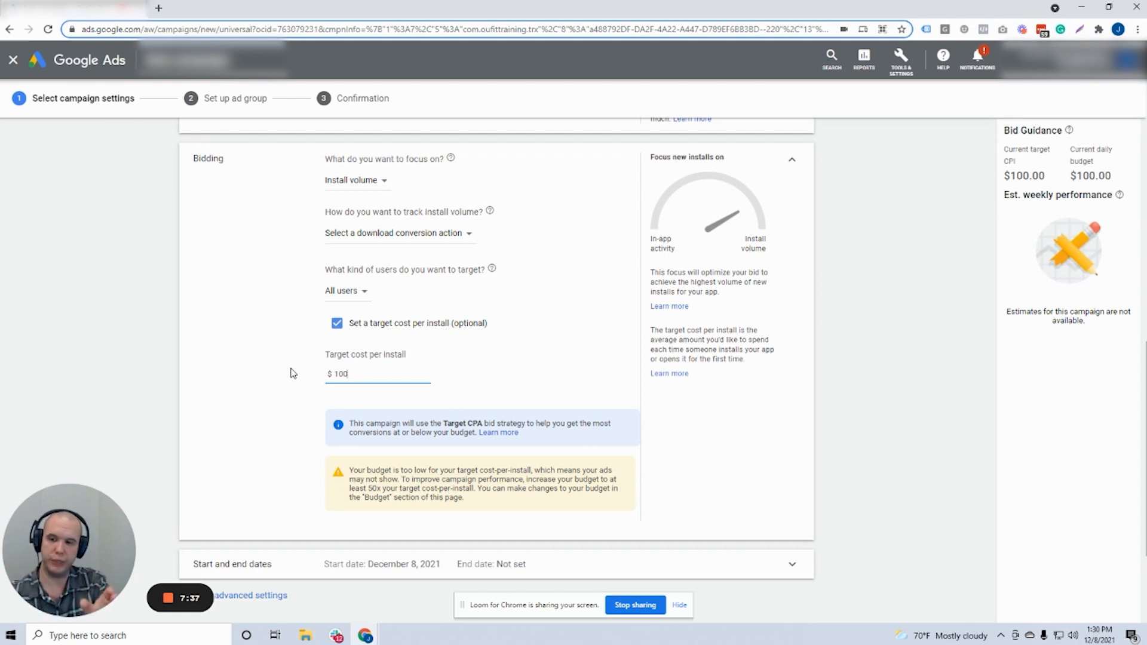
drag(349, 374, 324, 379)
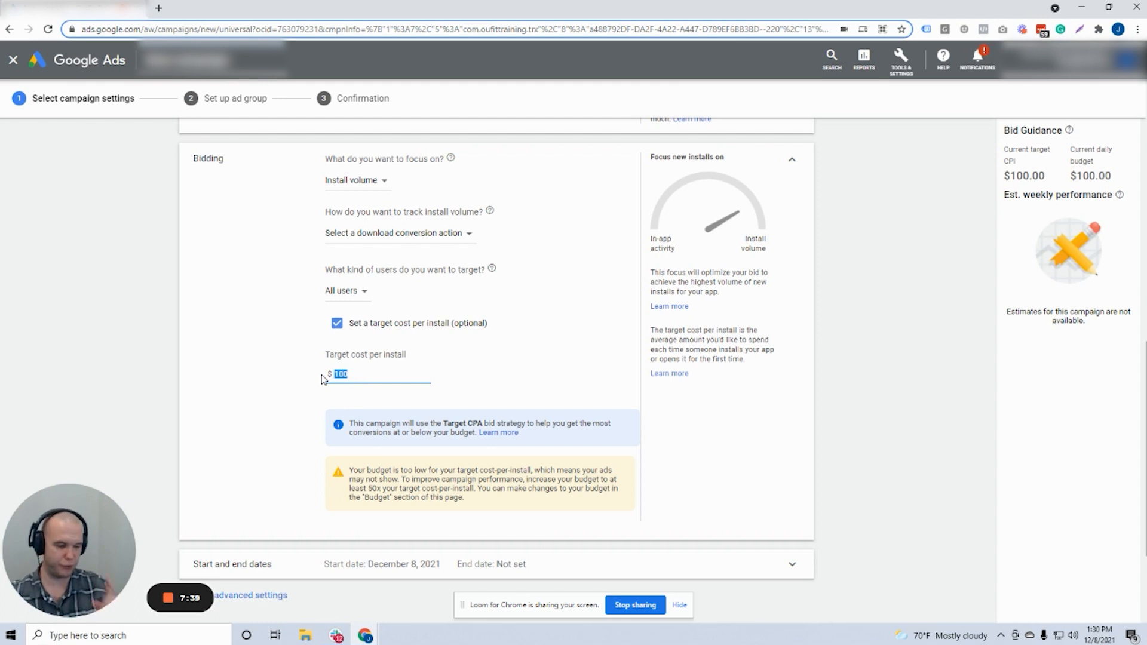
text(10)
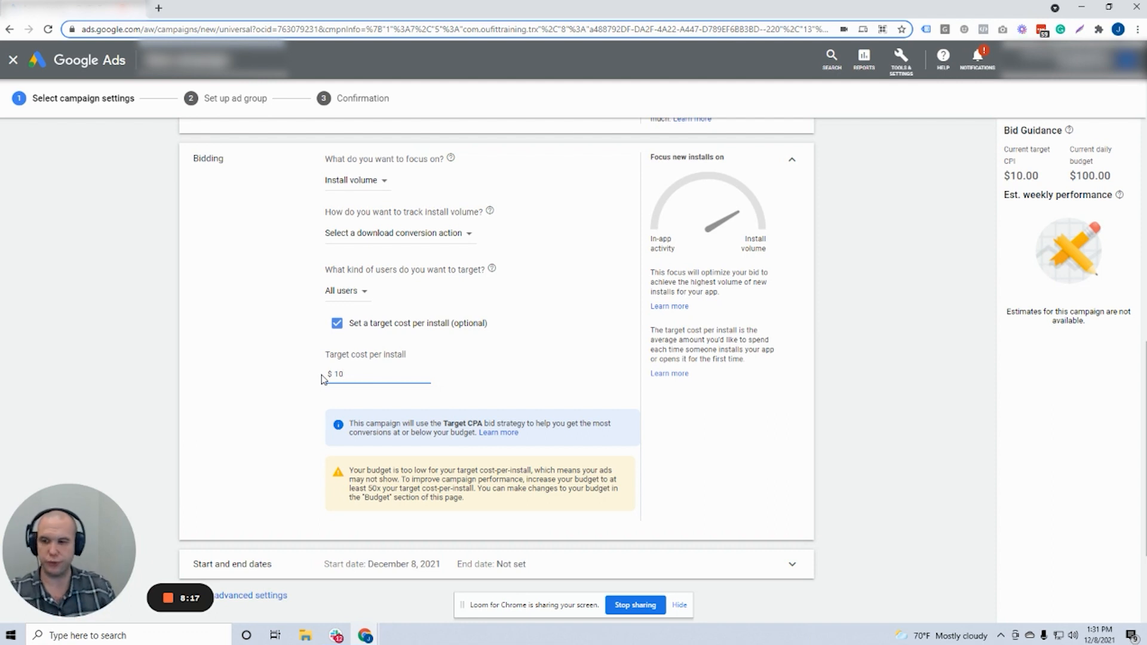
drag(345, 376, 327, 378)
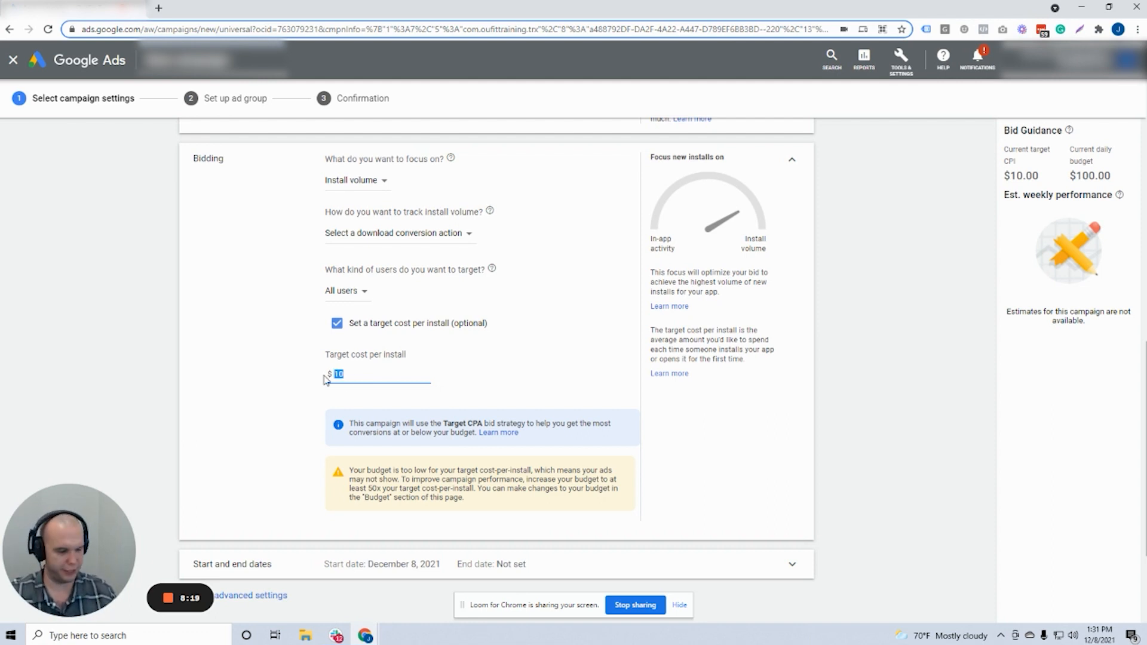
text(100)
click(315, 350)
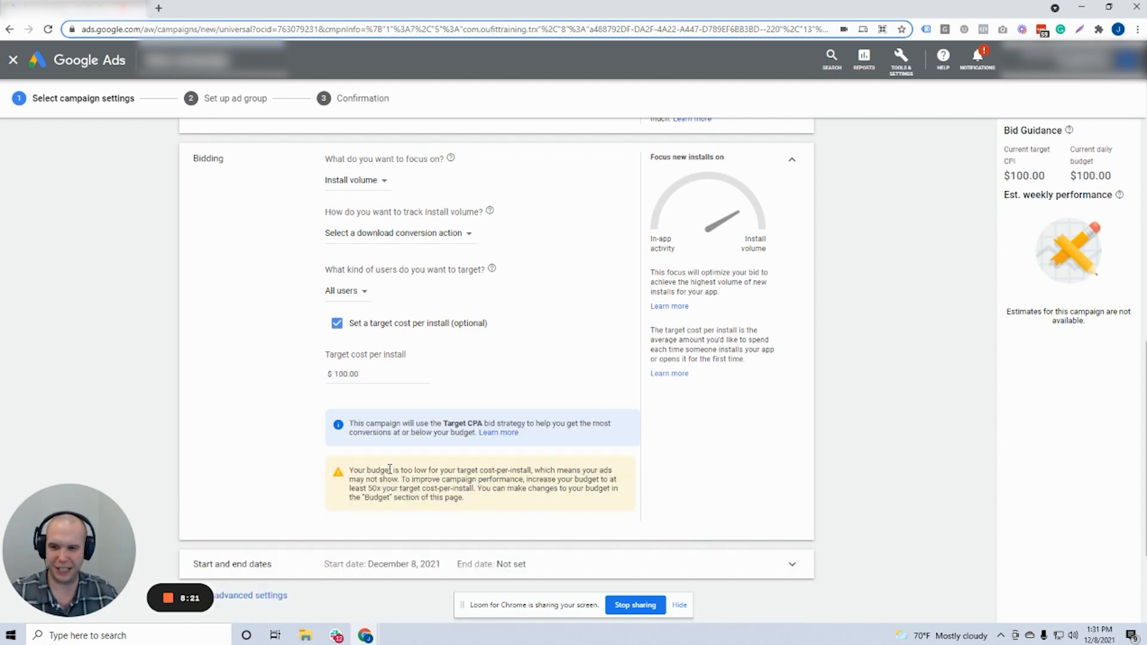
Read the budget warning in the bidding section and expand the campaign's start and end dates to review them
drag(389, 470, 470, 471)
drag(375, 480, 393, 480)
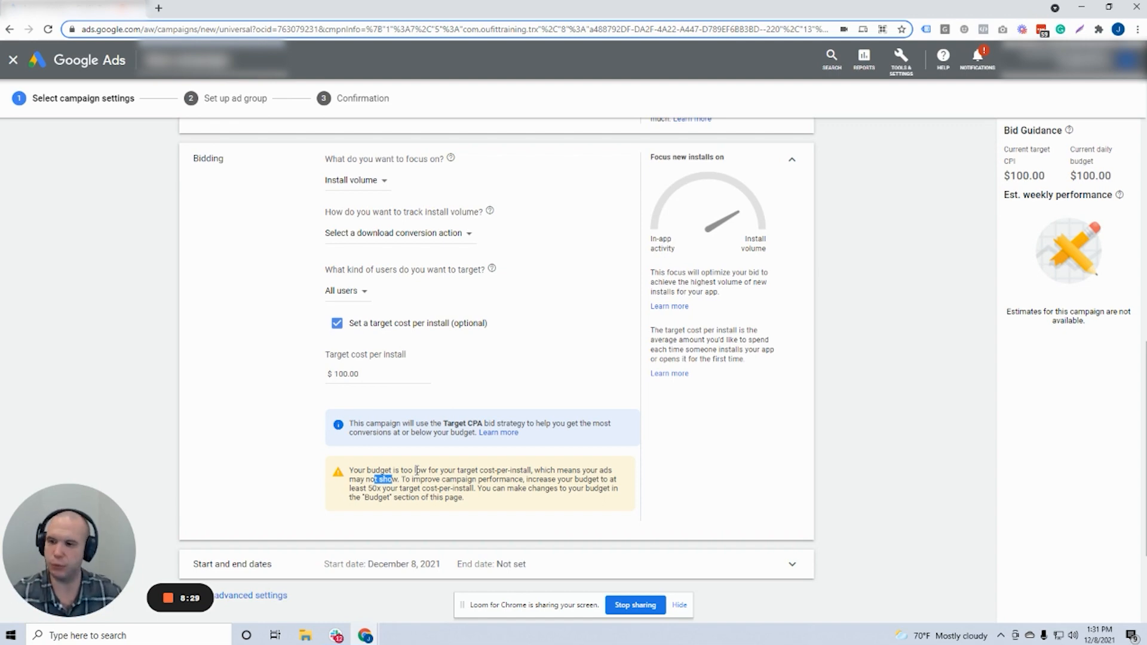
scroll(540, 463, down, 3)
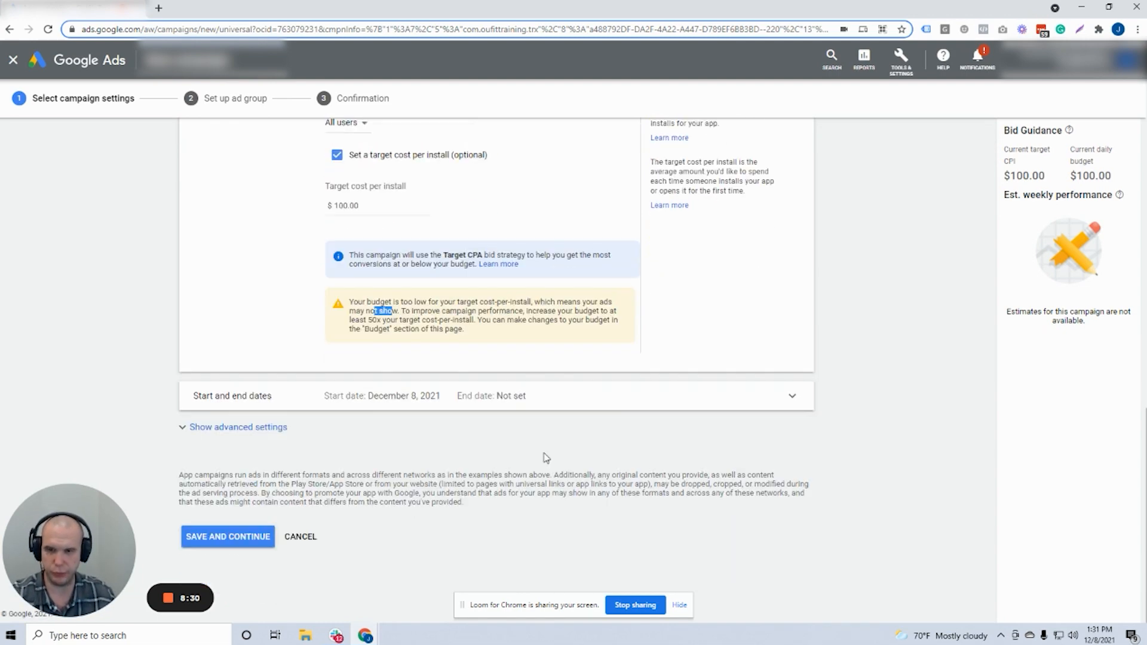
click(263, 402)
scroll(251, 430, up, 1)
scroll(239, 442, down, 3)
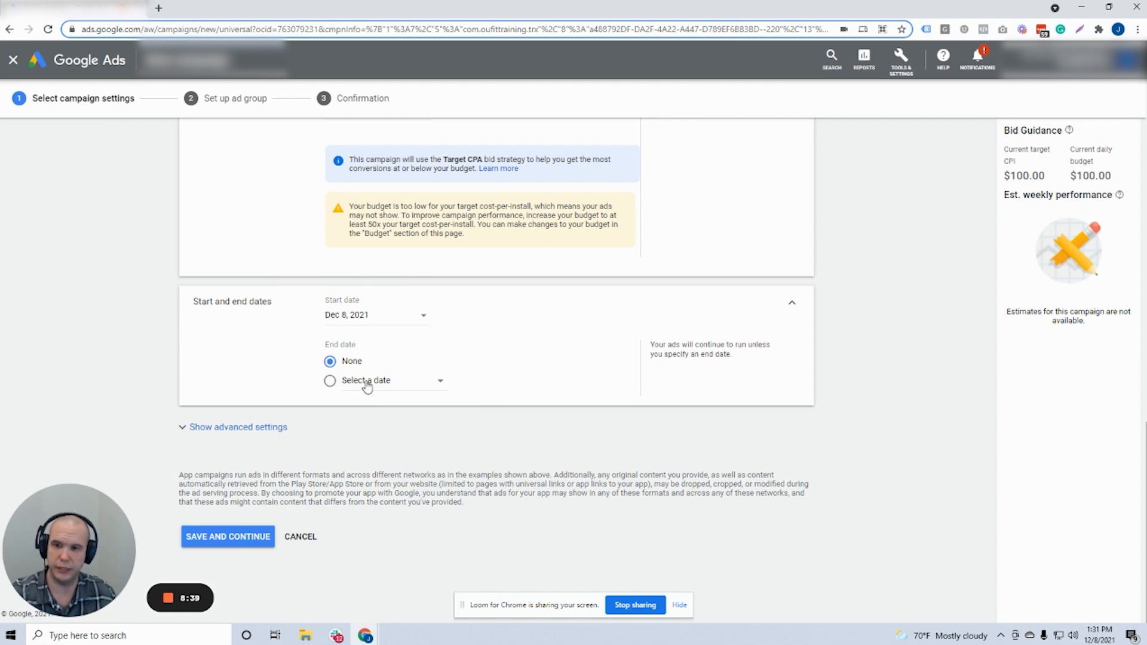
Expand the advanced settings to show the data feed option, and try to save the campaign settings
click(280, 425)
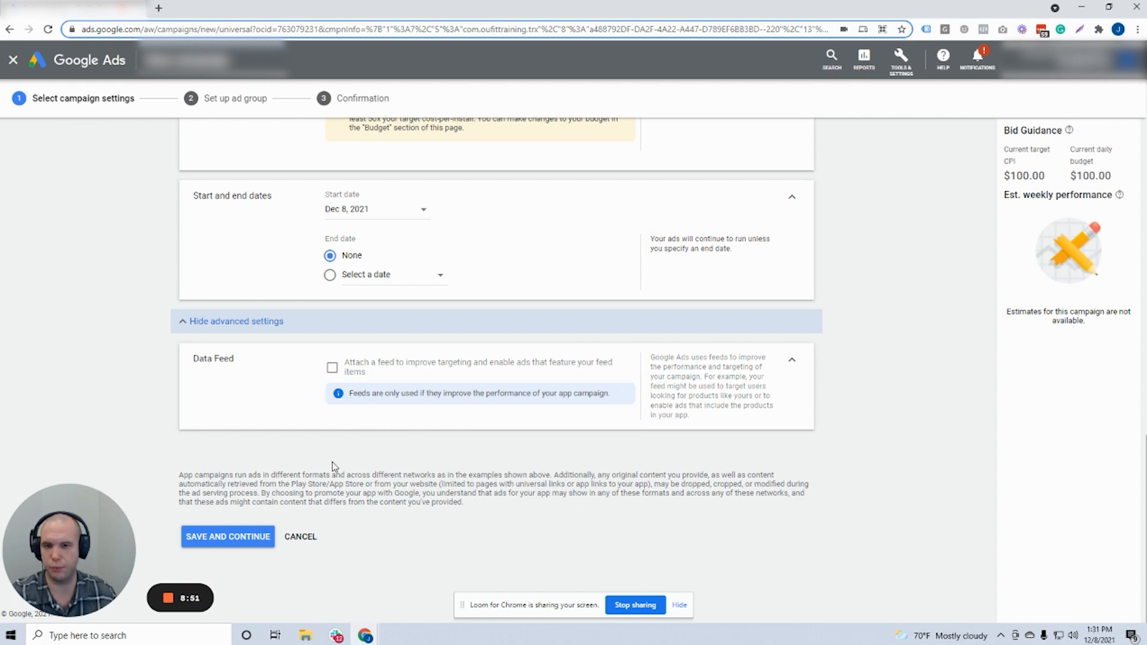
click(243, 541)
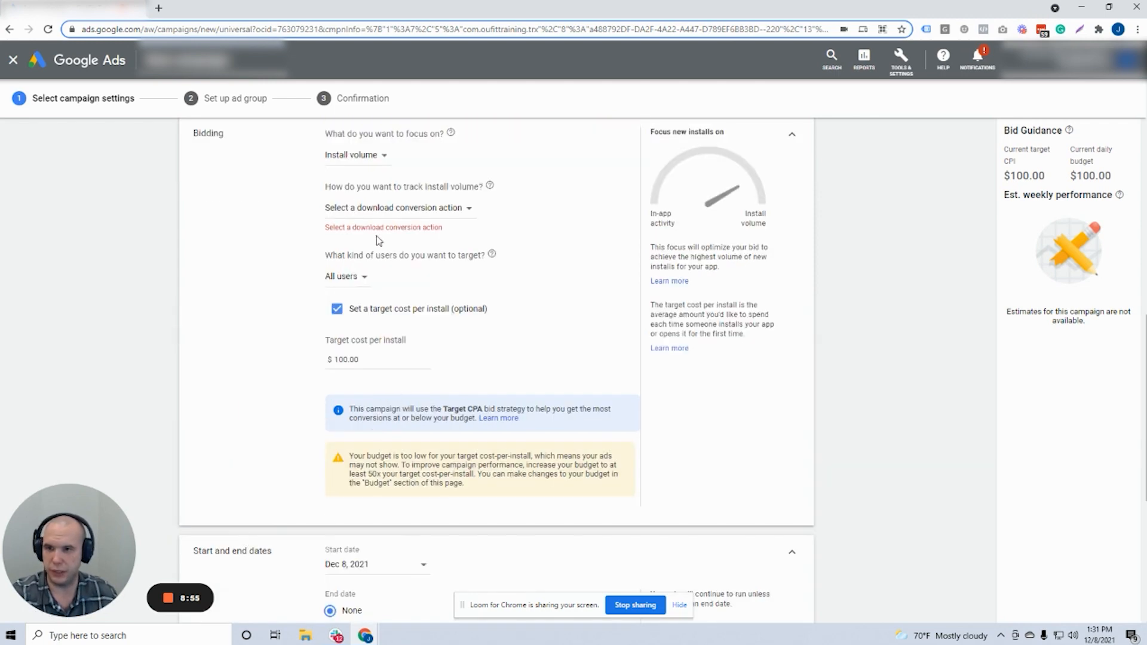
Select a download conversion action for tracking install volume in the bidding section
click(383, 210)
click(382, 240)
scroll(267, 441, down, 6)
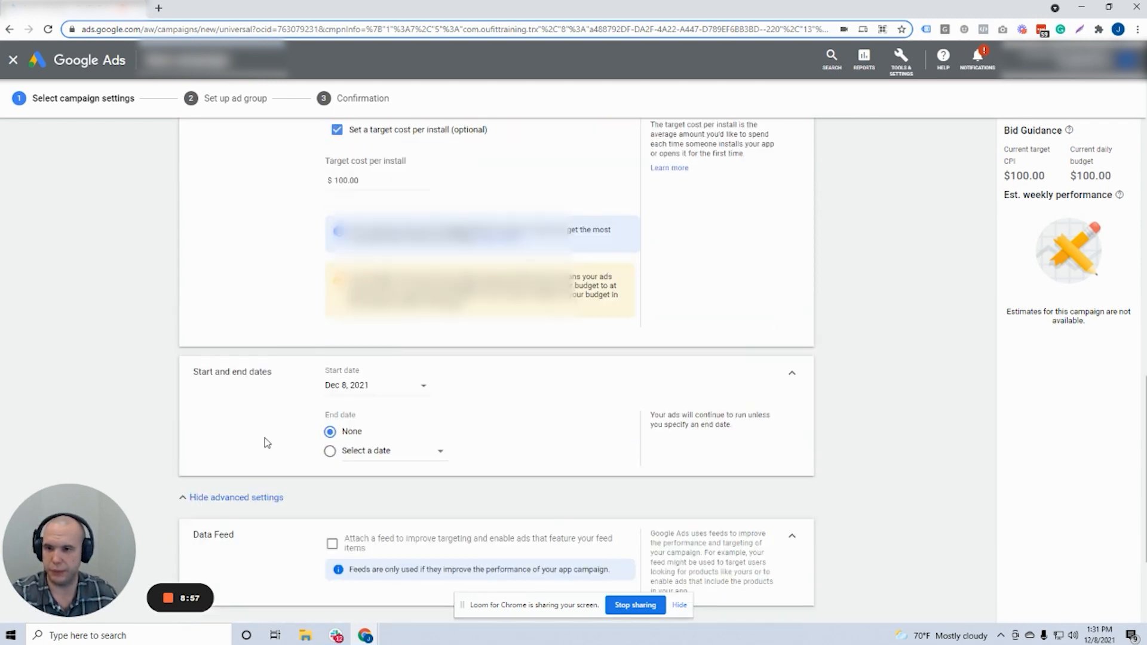
scroll(263, 502, up, 6)
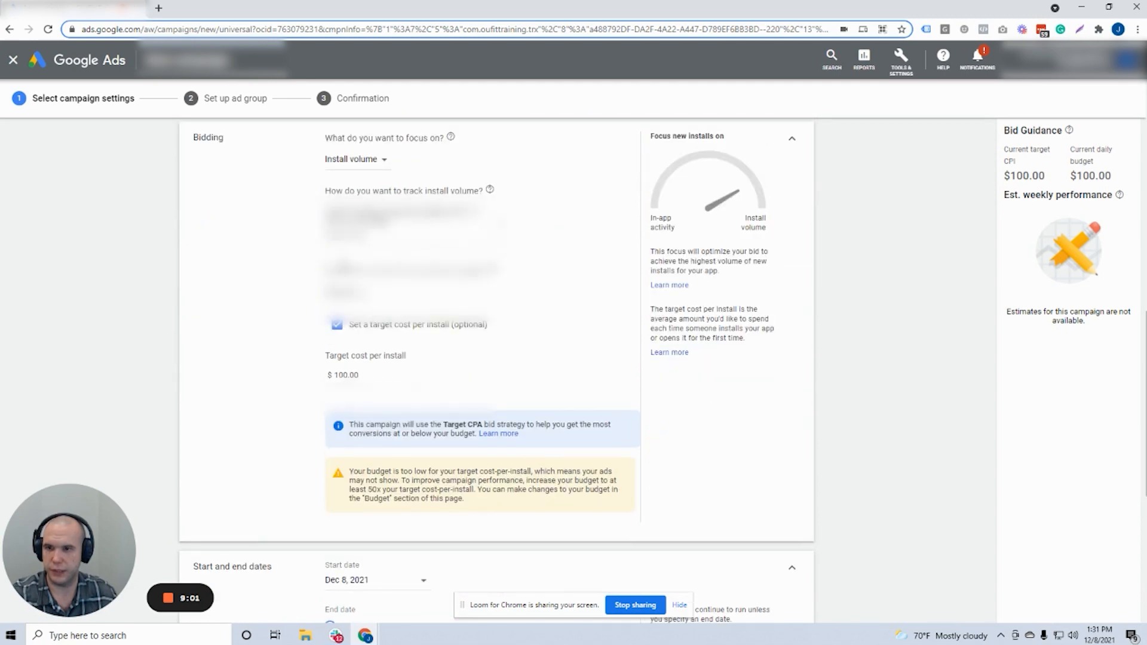
Review the install volume tracking choices without changing the selection, and save the campaign settings to continue to the ad group setup
drag(330, 190, 264, 258)
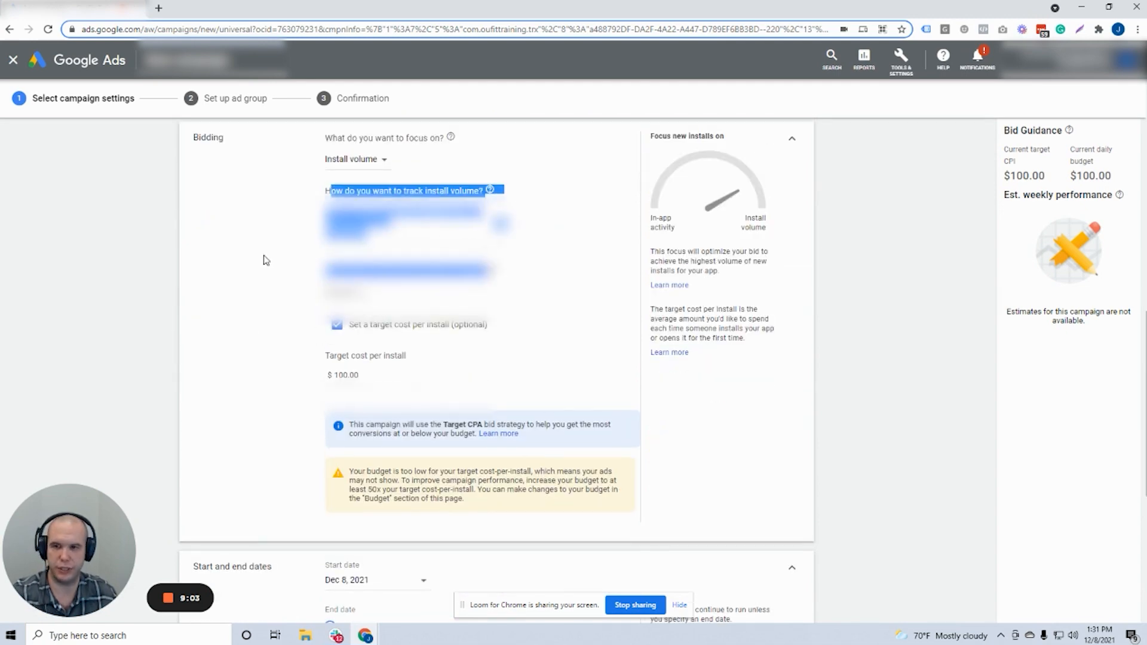
click(264, 258)
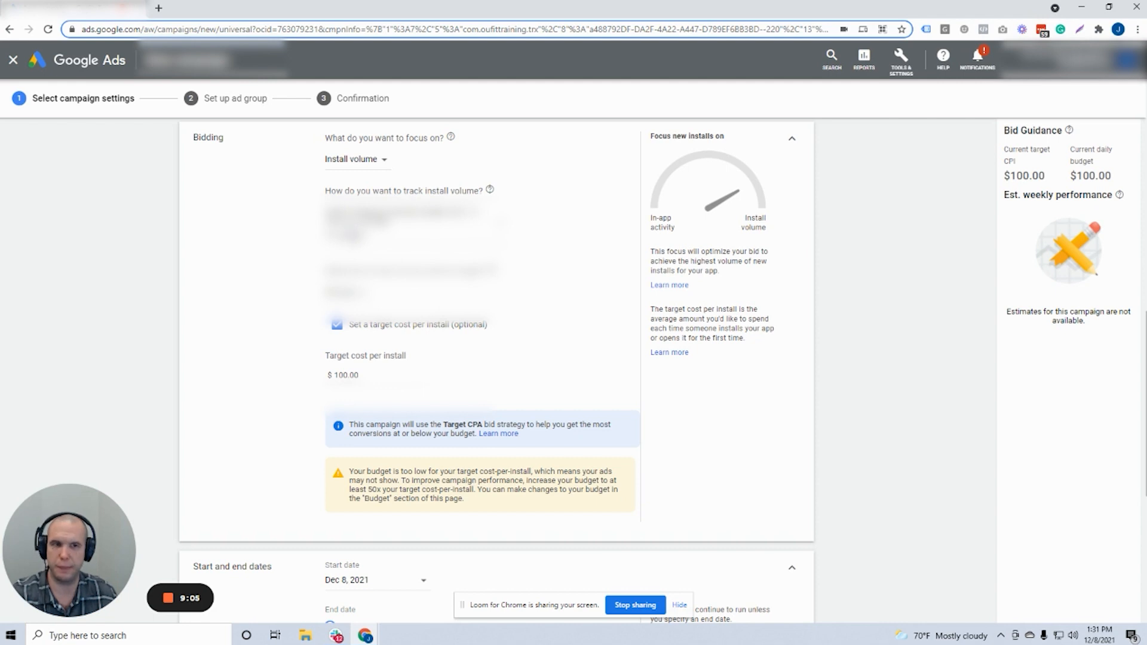
click(354, 236)
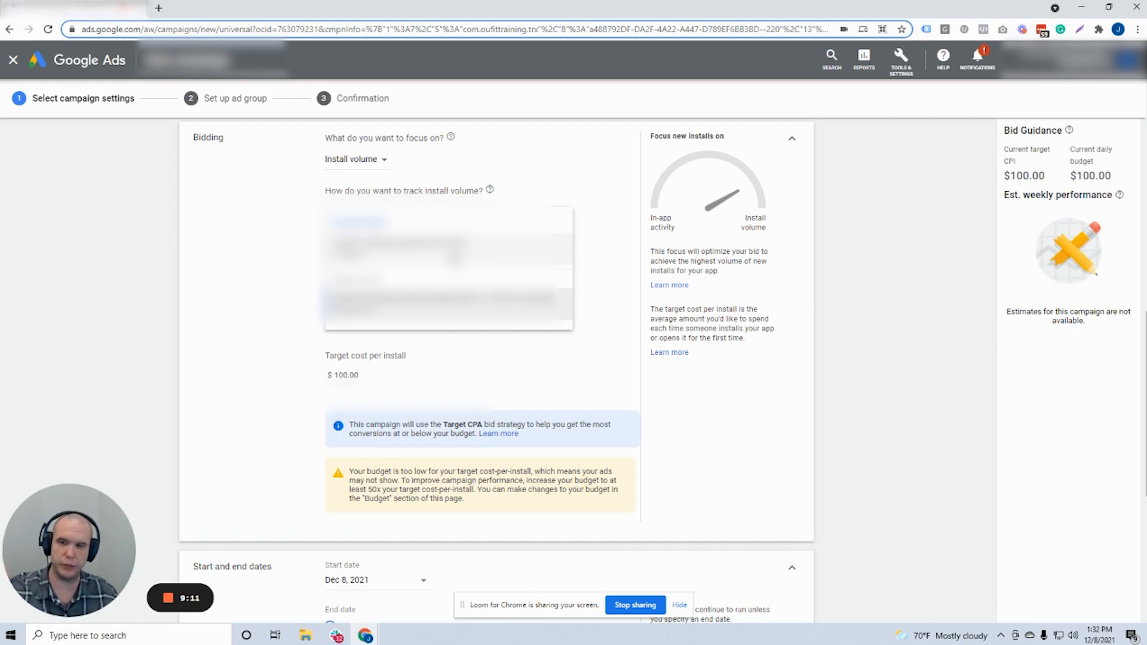
click(241, 257)
click(437, 232)
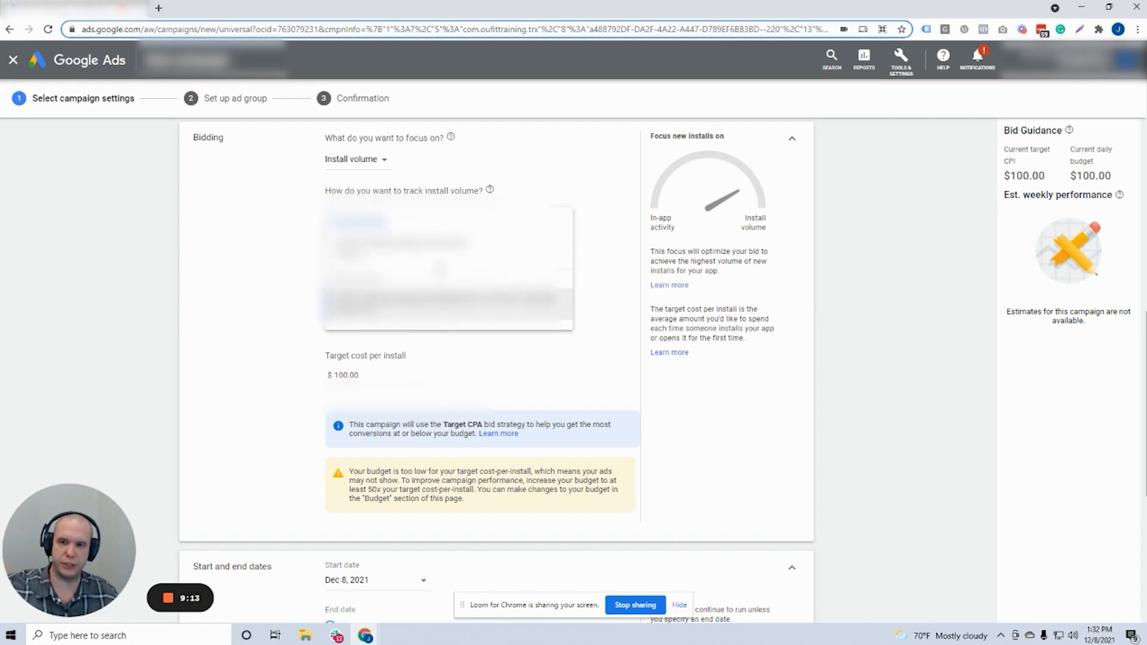
click(271, 248)
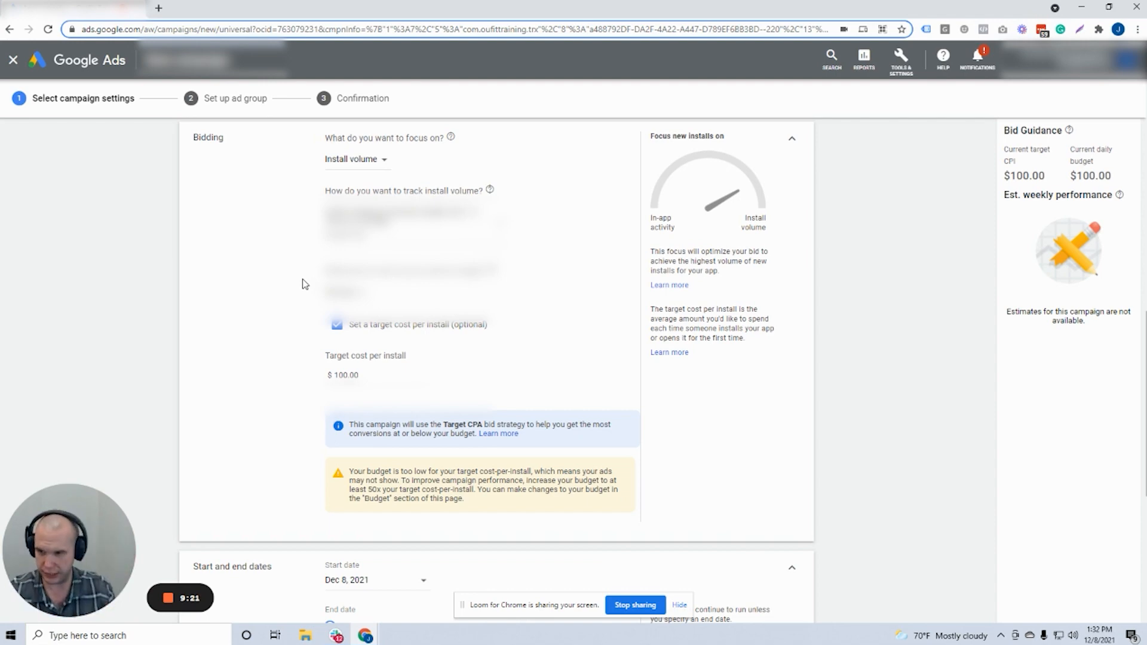
scroll(293, 281, down, 6)
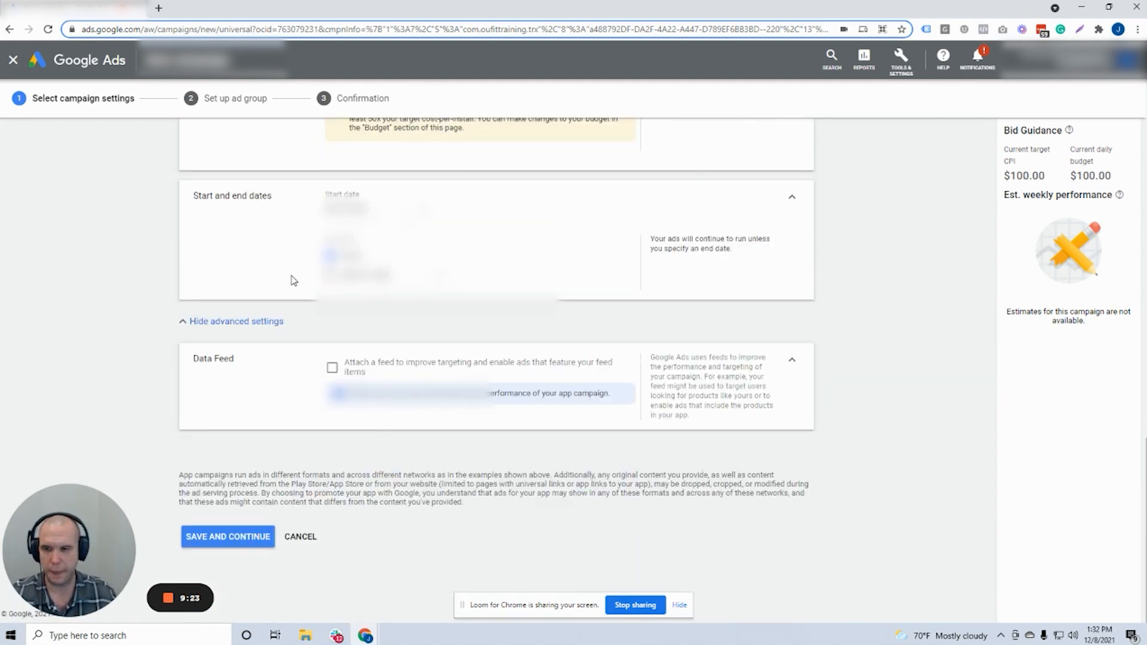
click(218, 538)
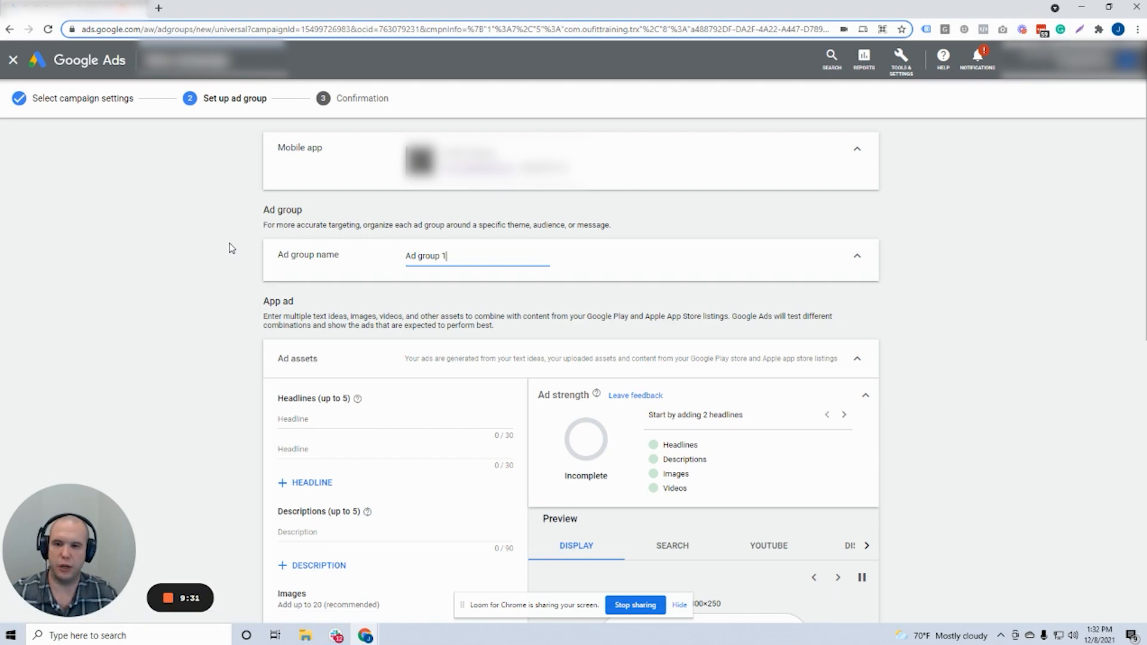
Examine the app ad asset fields for headlines, descriptions, images, videos and HTML5 without entering anything
scroll(232, 248, down, 4)
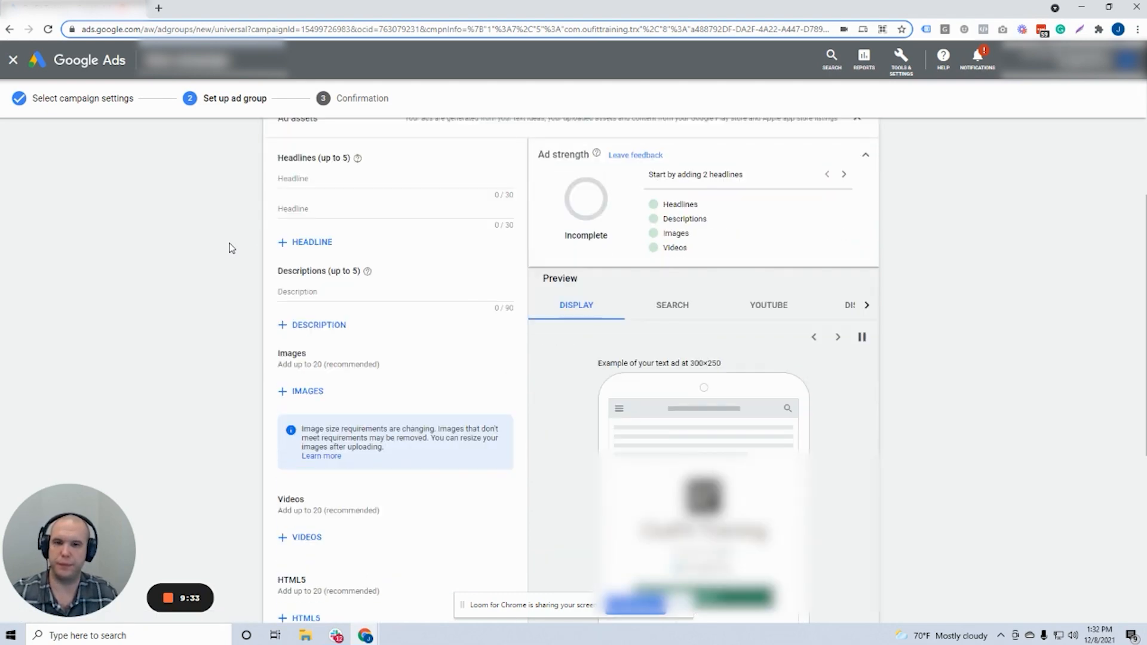
scroll(232, 248, down, 1)
scroll(232, 248, up, 2)
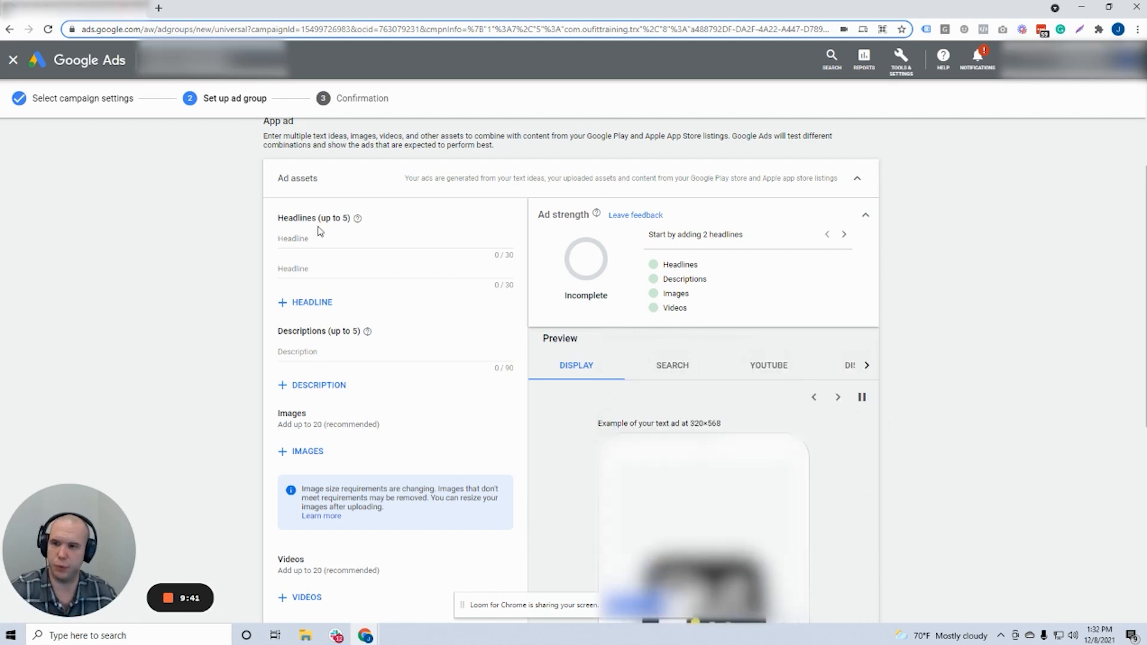
scroll(343, 287, down, 3)
scroll(310, 335, down, 1)
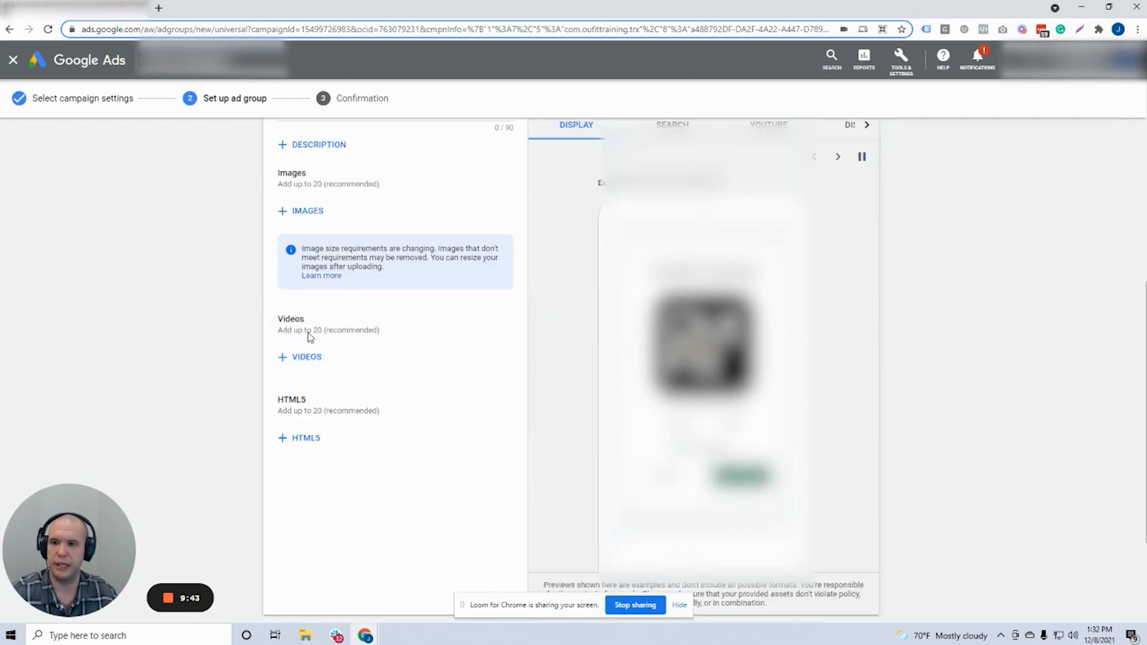
scroll(308, 395, up, 2)
scroll(401, 189, up, 2)
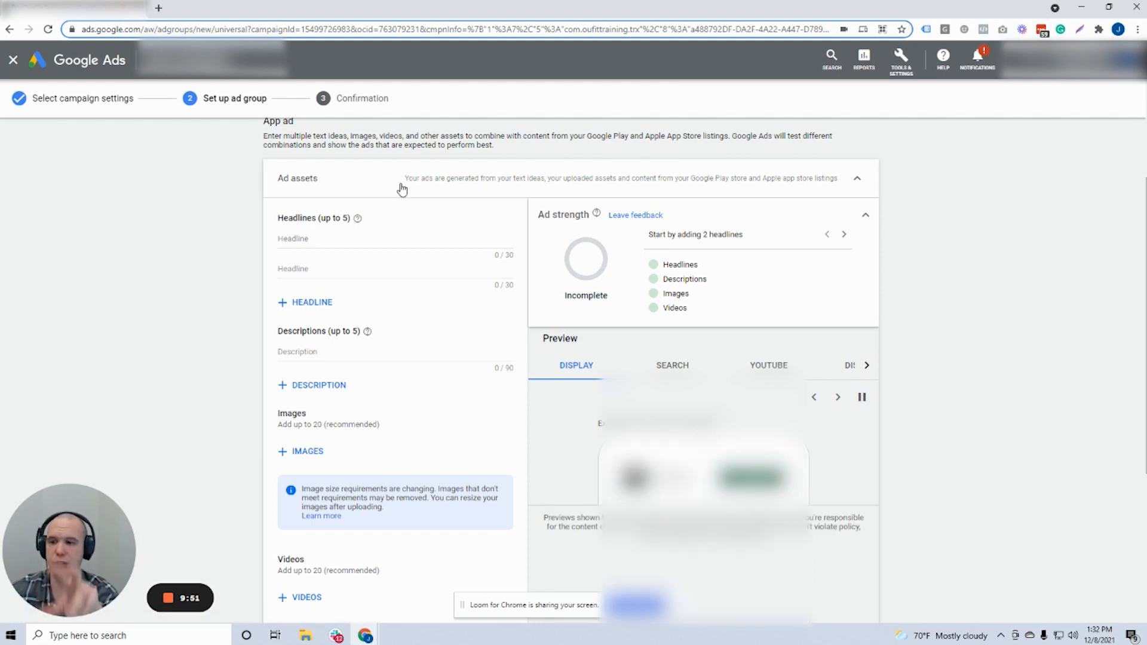
click(404, 239)
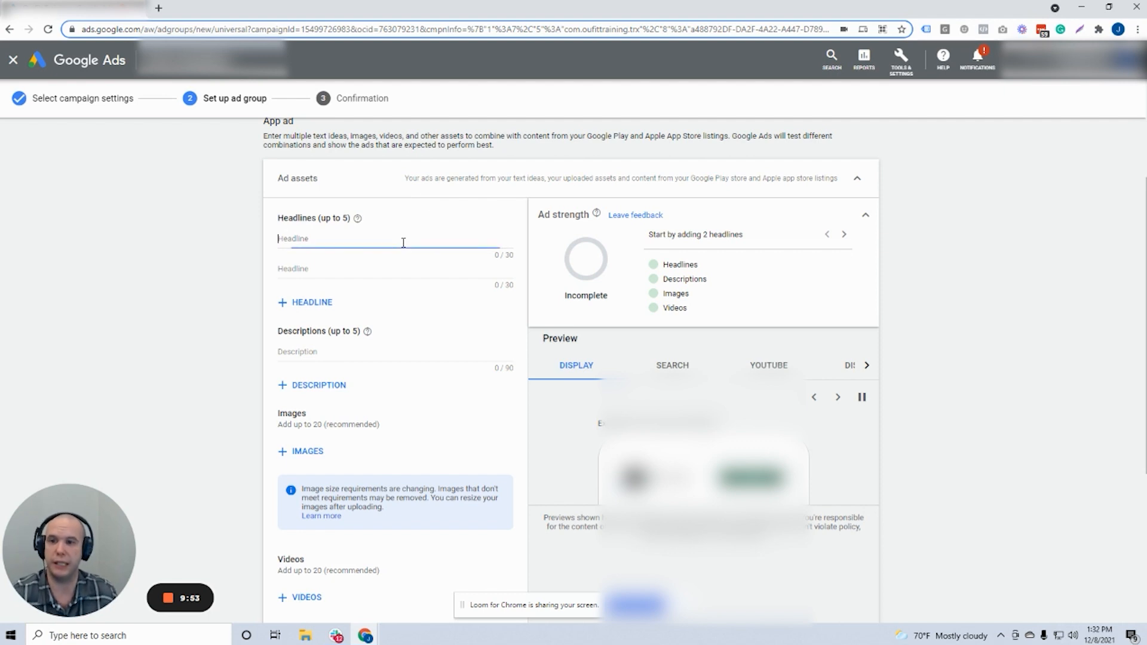
click(360, 358)
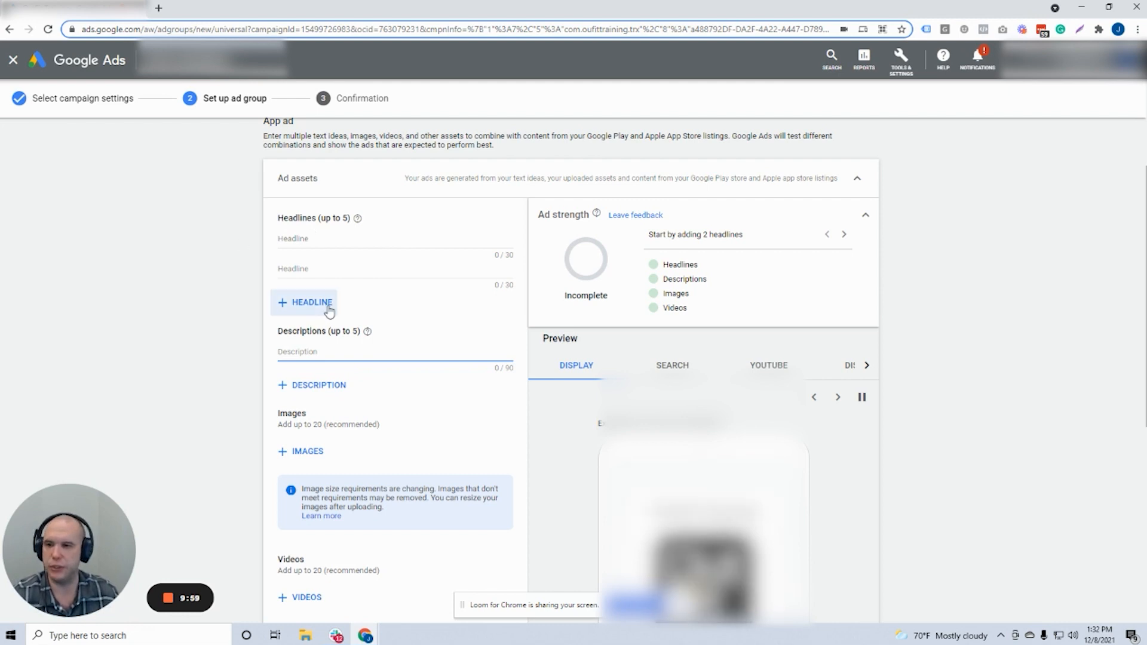
scroll(365, 308, down, 1)
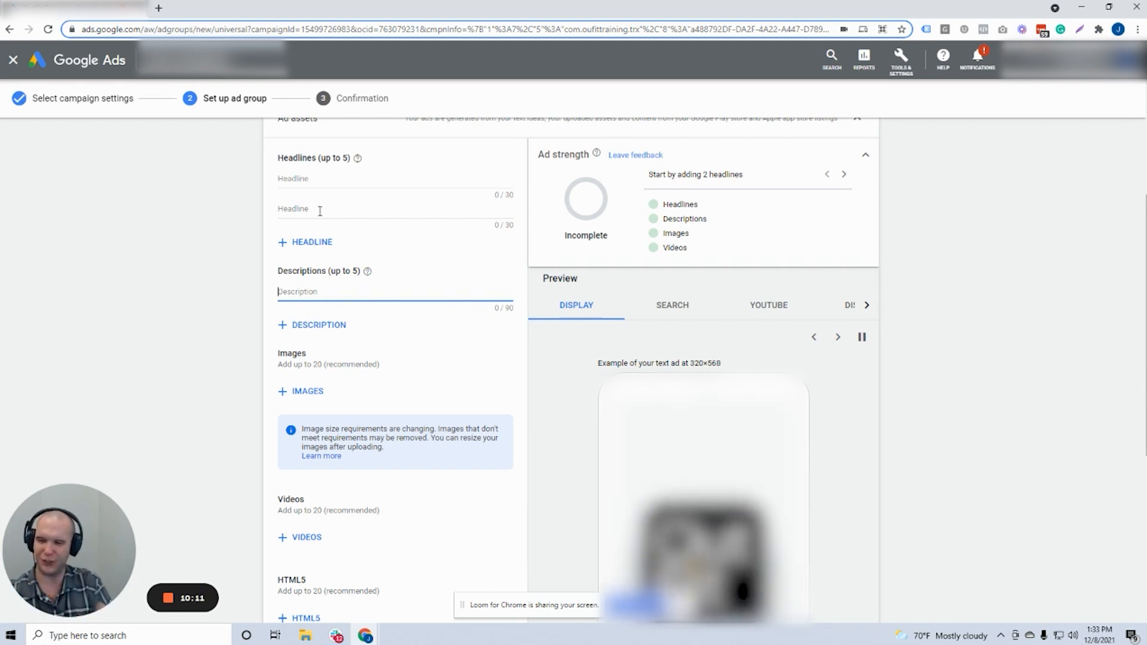
scroll(372, 476, down, 5)
scroll(373, 476, down, 1)
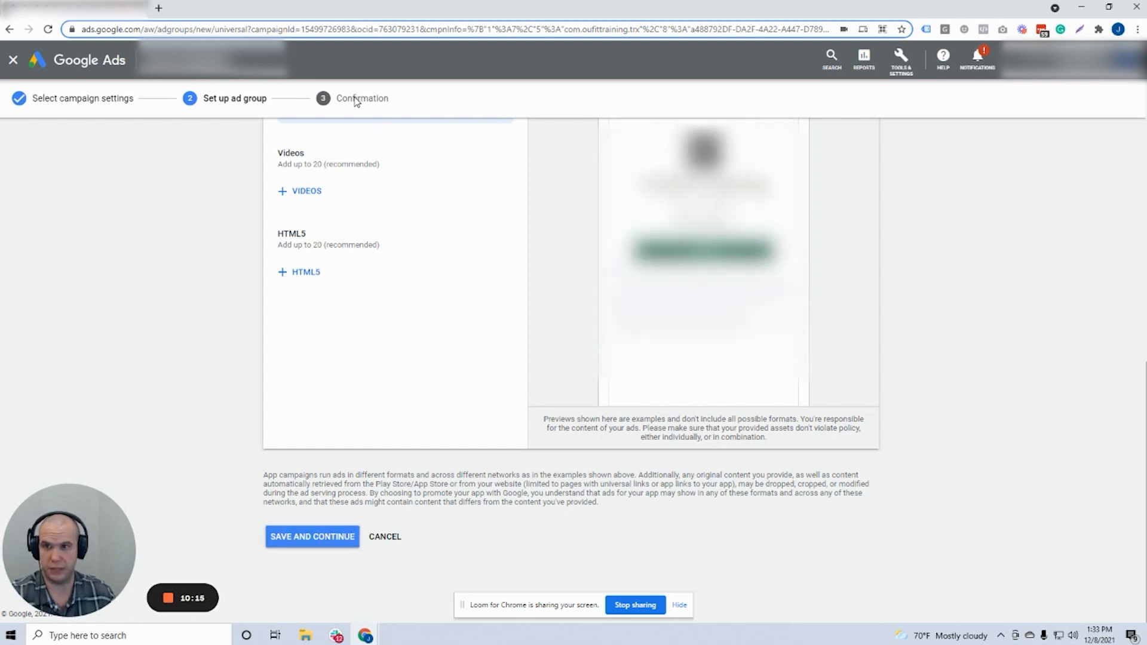
Cancel the ad group setup, leave without saving it, and go to the list of all campaigns
click(404, 538)
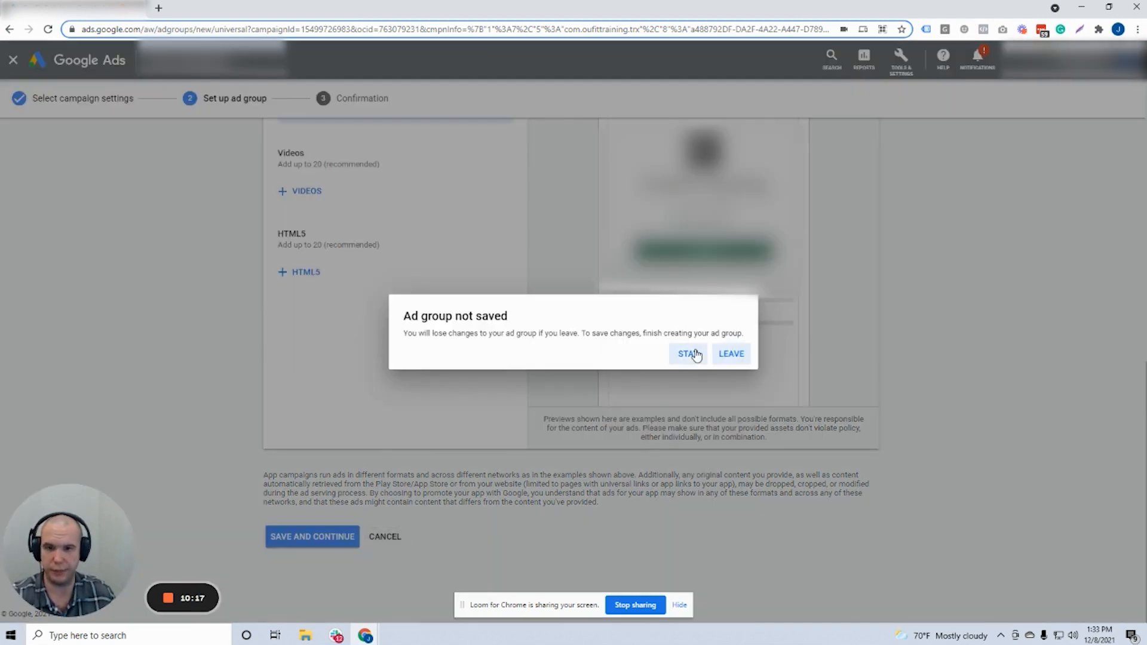
click(730, 355)
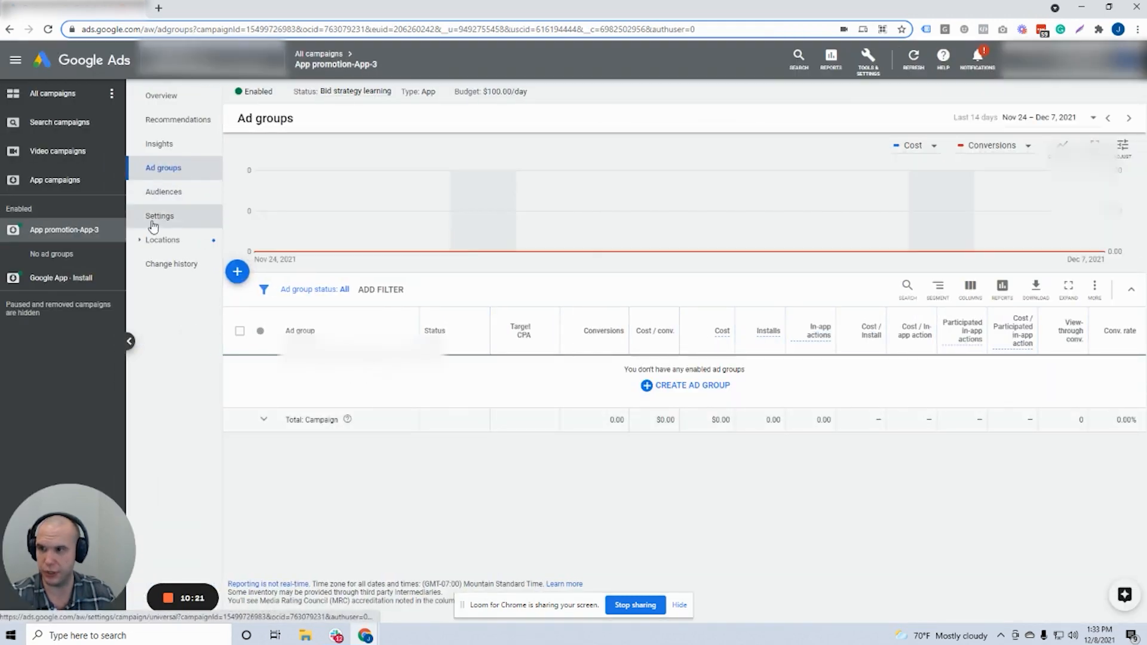
click(318, 54)
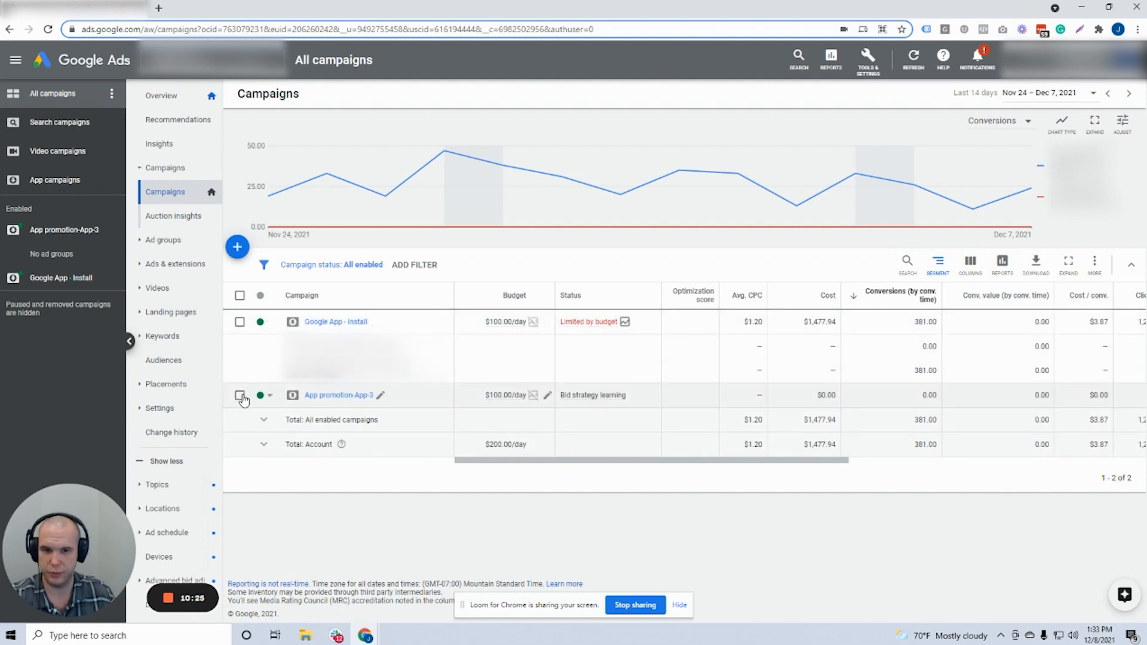
Try to remove the selected App promotion-App-3 campaign with the bulk edit options
click(239, 395)
click(306, 265)
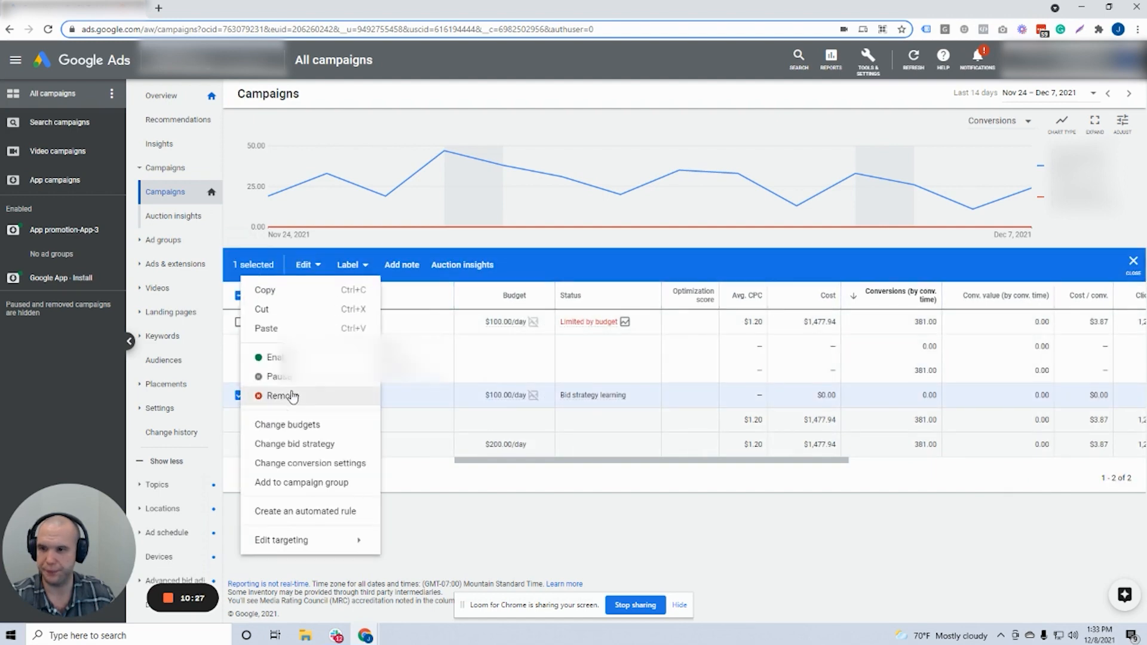
click(290, 394)
click(690, 379)
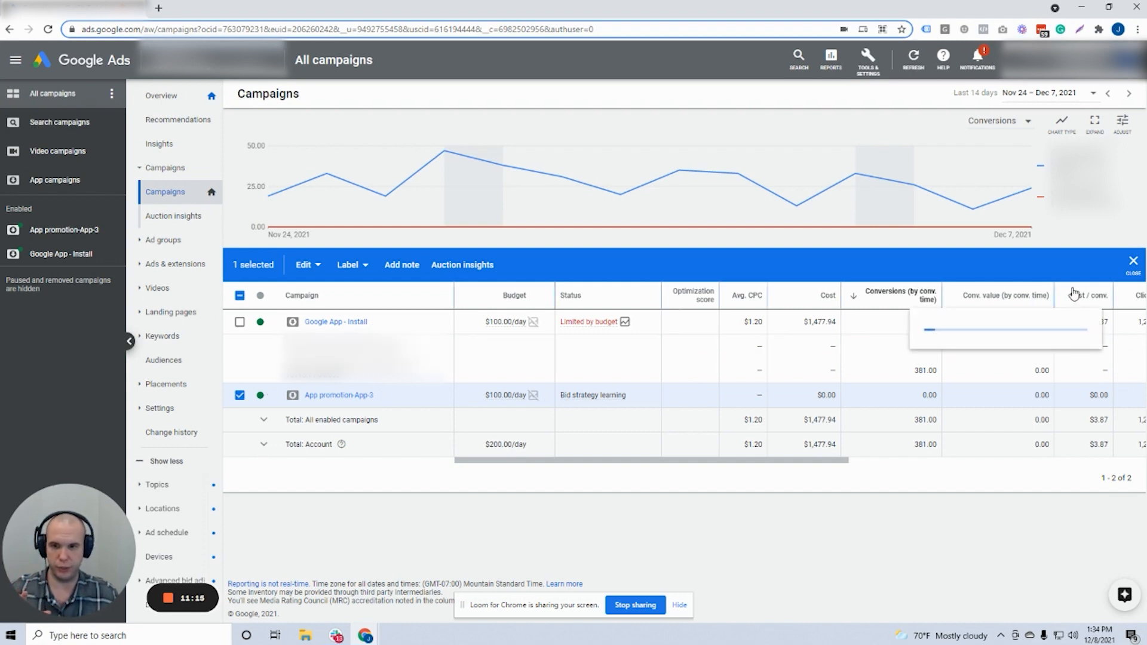
Clear the campaign selection and remove App promotion-App-3 by changing its individual status
click(1134, 262)
click(261, 397)
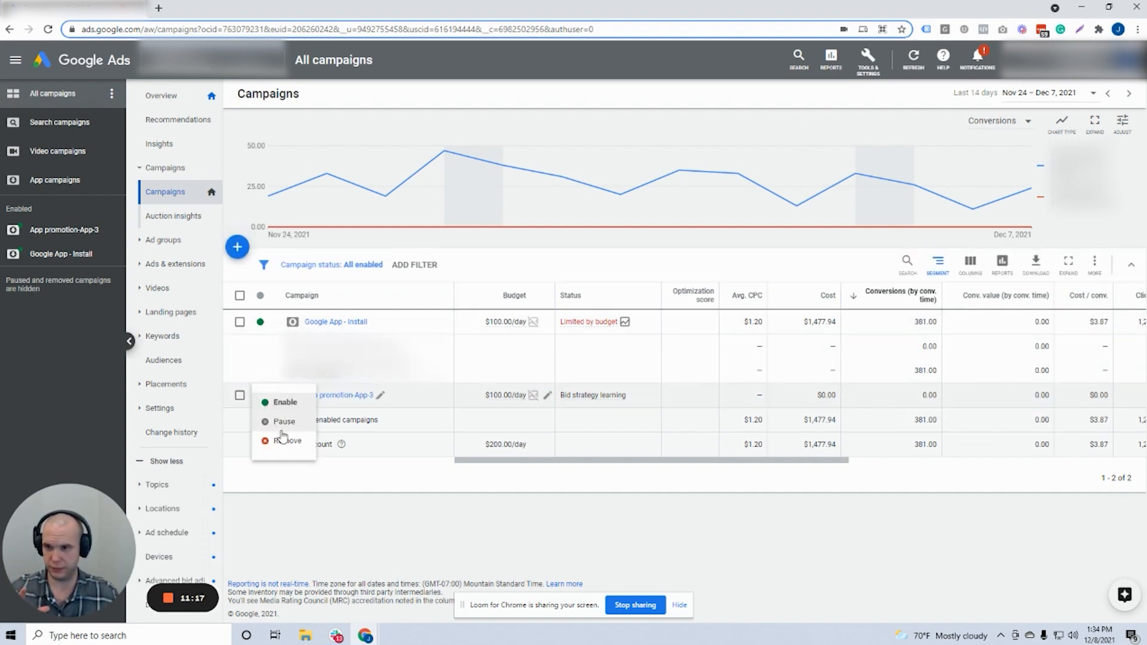
click(286, 441)
click(689, 377)
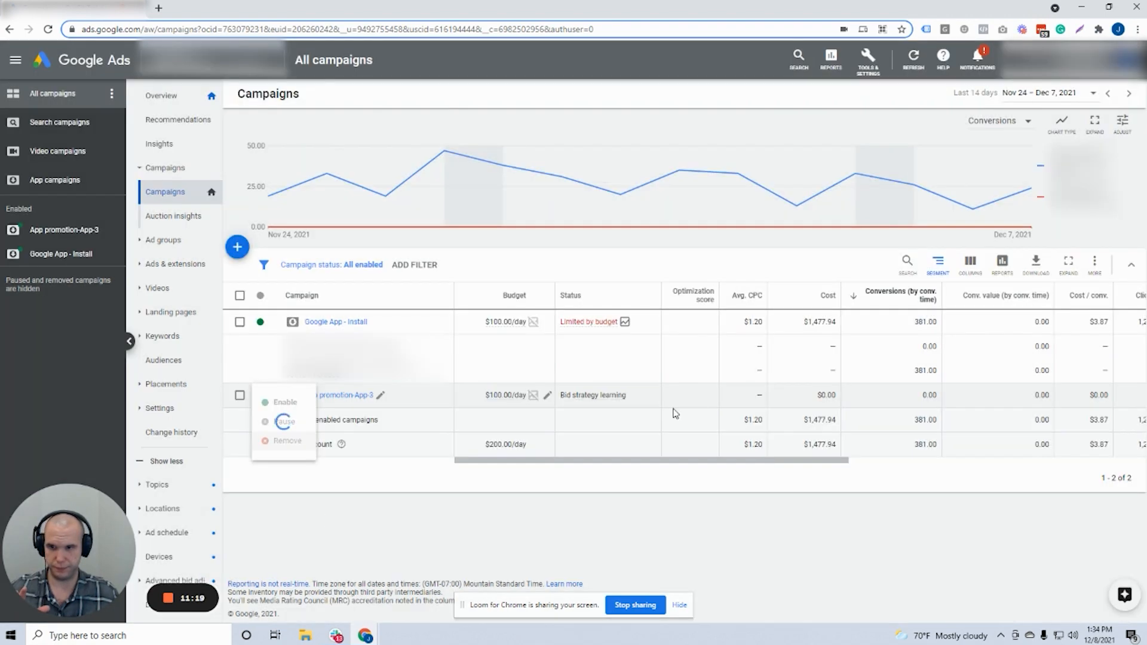
click(113, 598)
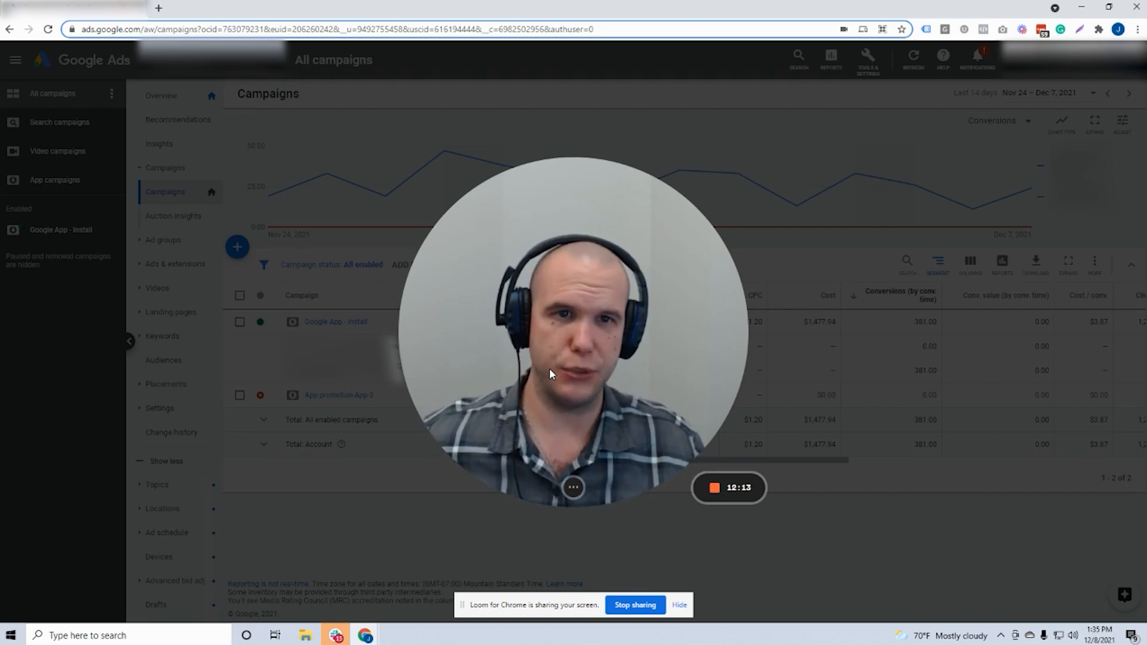
click(715, 489)
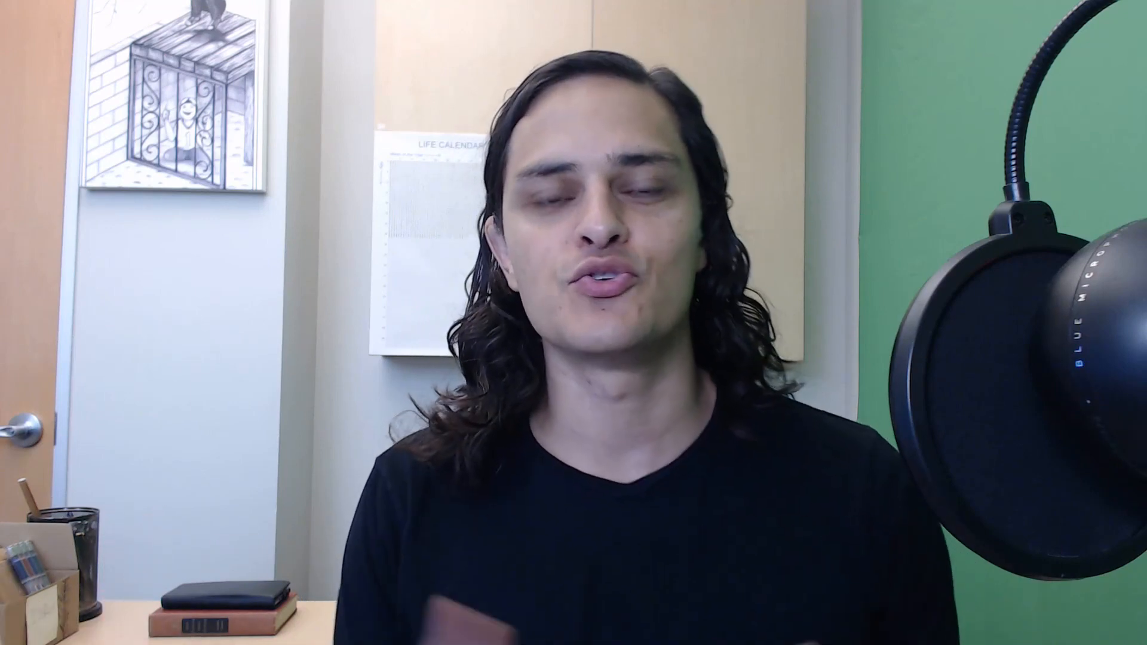